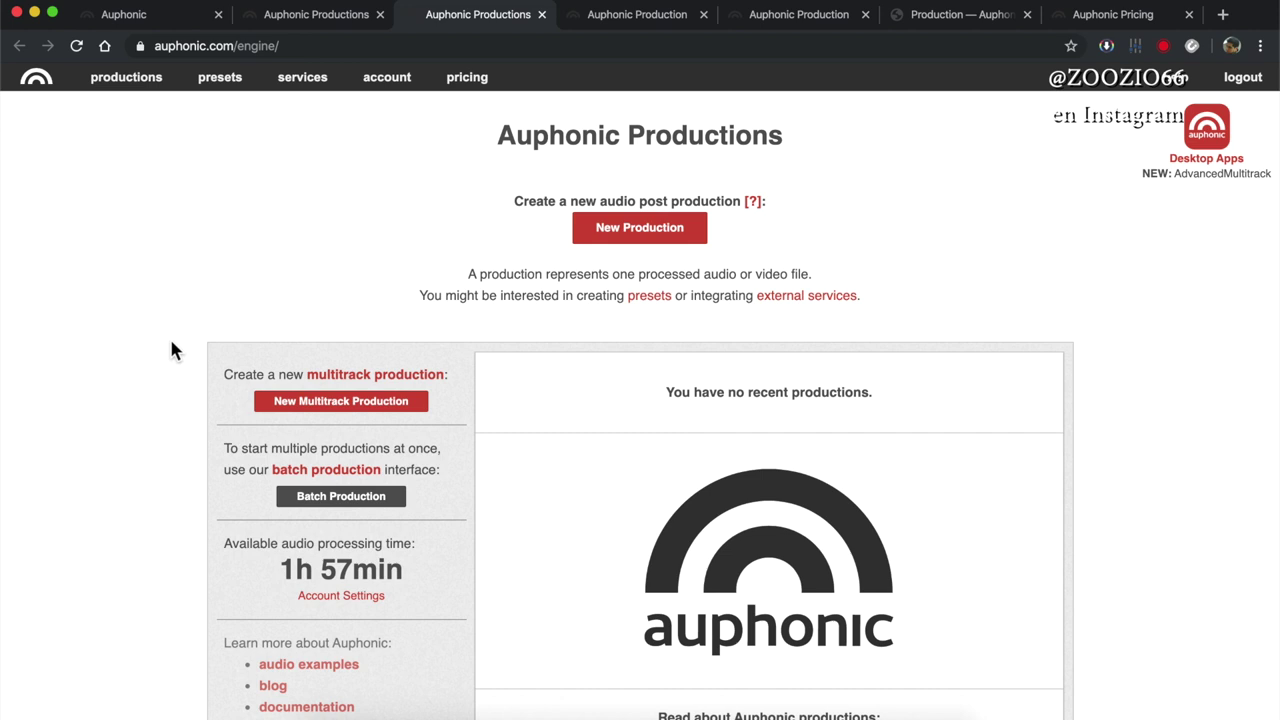
Step: Check the available audio processing time and the New Production option on the Auphonic Productions page
{"action": "scroll", "coordinate": [148, 520], "scroll_direction": "down", "scroll_amount": 1}
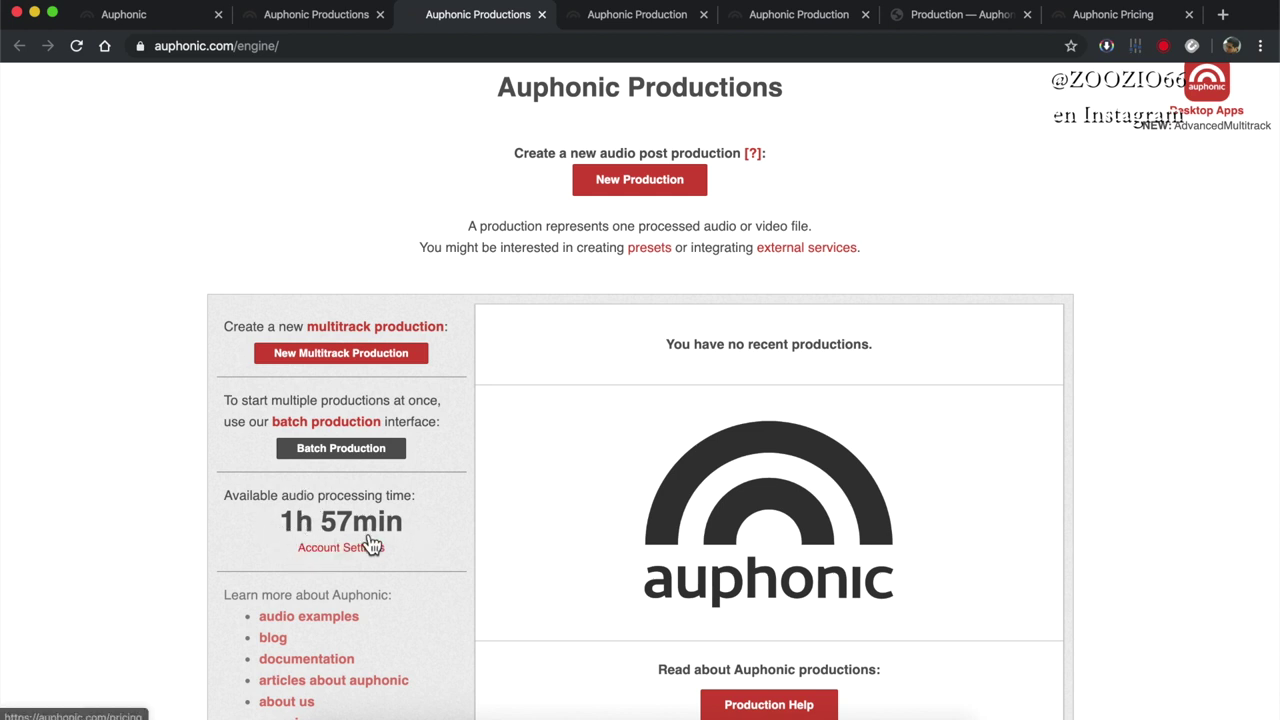
{"action": "scroll", "coordinate": [372, 540], "scroll_direction": "up", "scroll_amount": 5}
{"action": "scroll", "coordinate": [372, 540], "scroll_direction": "up", "scroll_amount": 2}
{"action": "scroll", "coordinate": [372, 540], "scroll_direction": "left", "scroll_amount": 1}
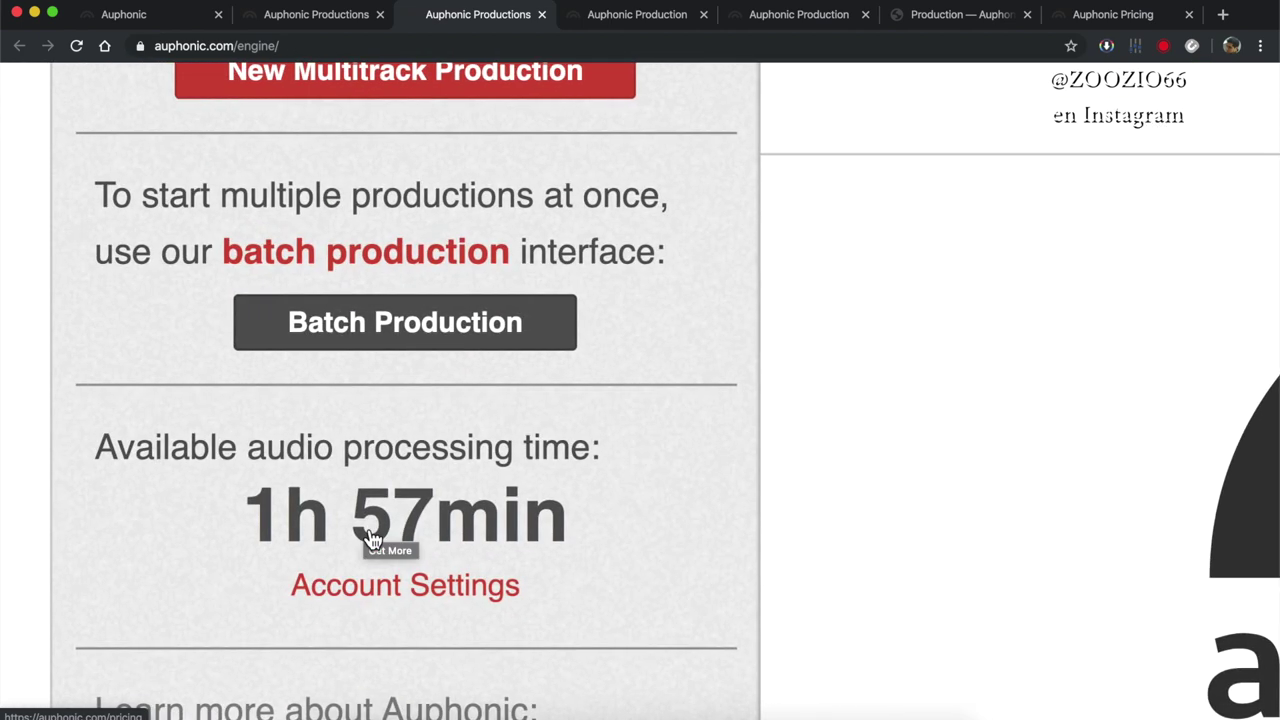
{"action": "scroll", "coordinate": [372, 540], "scroll_direction": "down", "scroll_amount": 3}
{"action": "scroll", "coordinate": [372, 540], "scroll_direction": "down", "scroll_amount": 3}
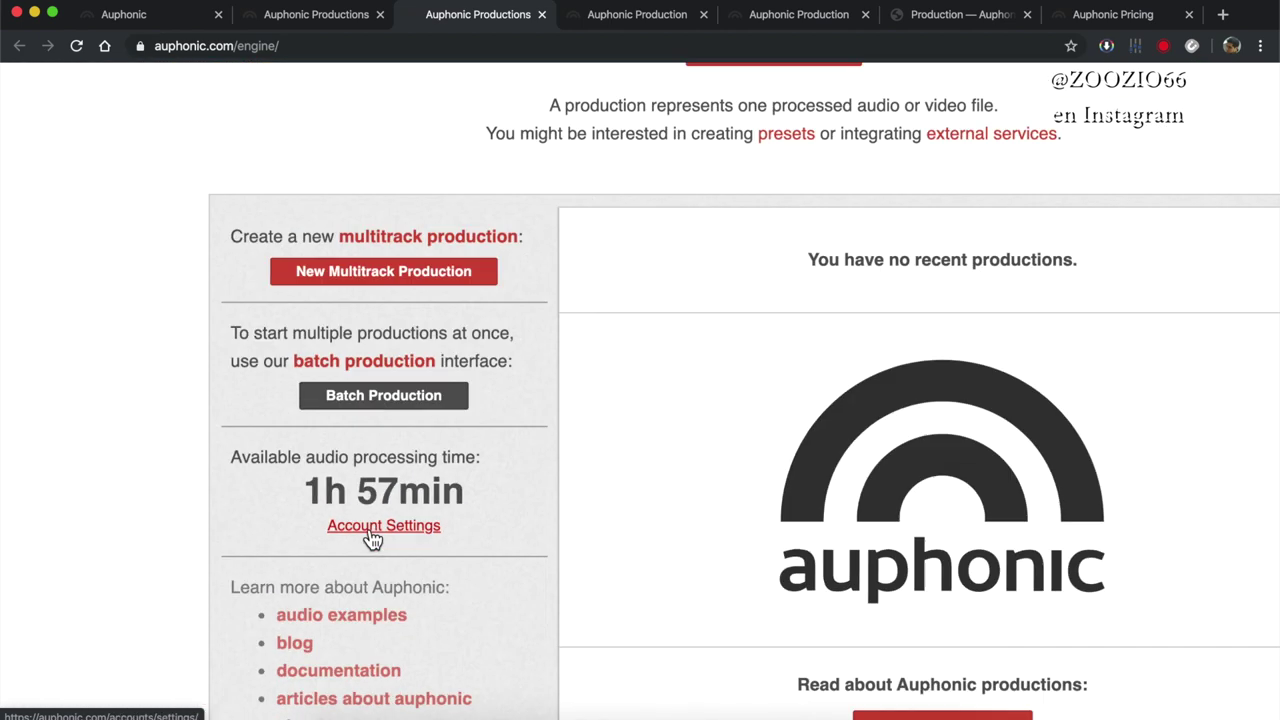
{"action": "scroll", "coordinate": [372, 540], "scroll_direction": "down", "scroll_amount": 2}
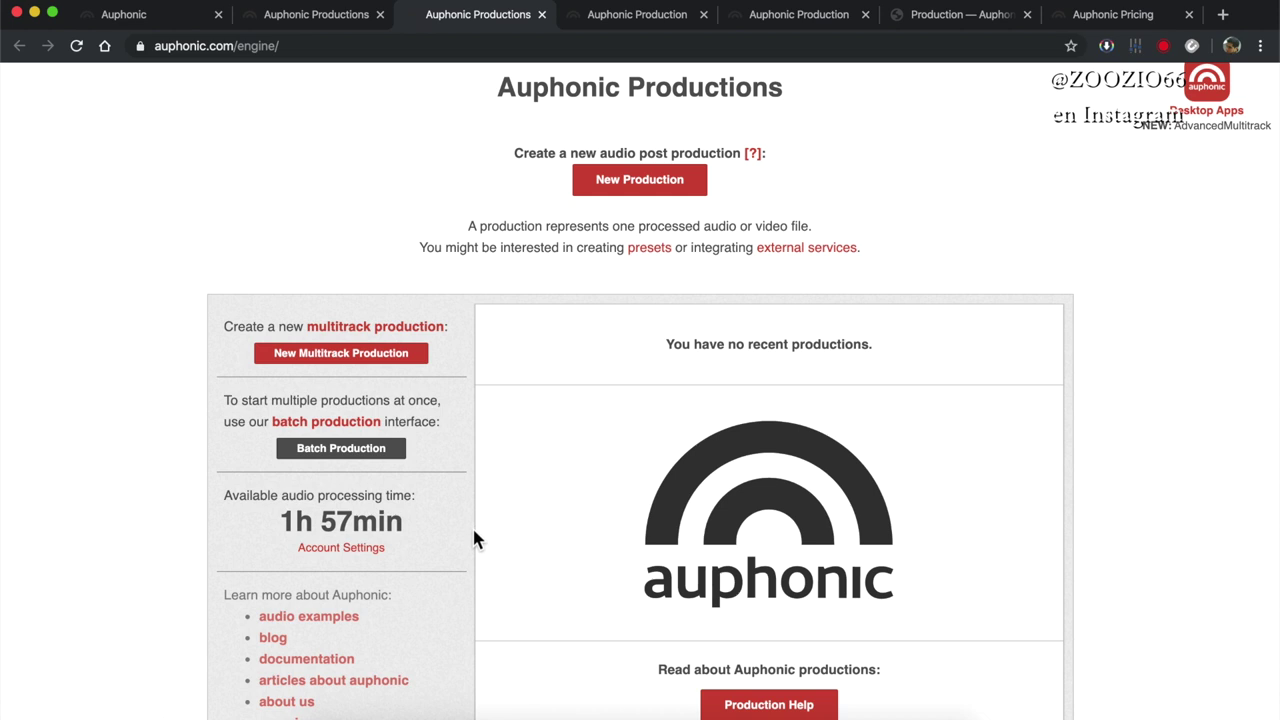
{"action": "scroll", "coordinate": [600, 150], "scroll_direction": "up", "scroll_amount": 4}
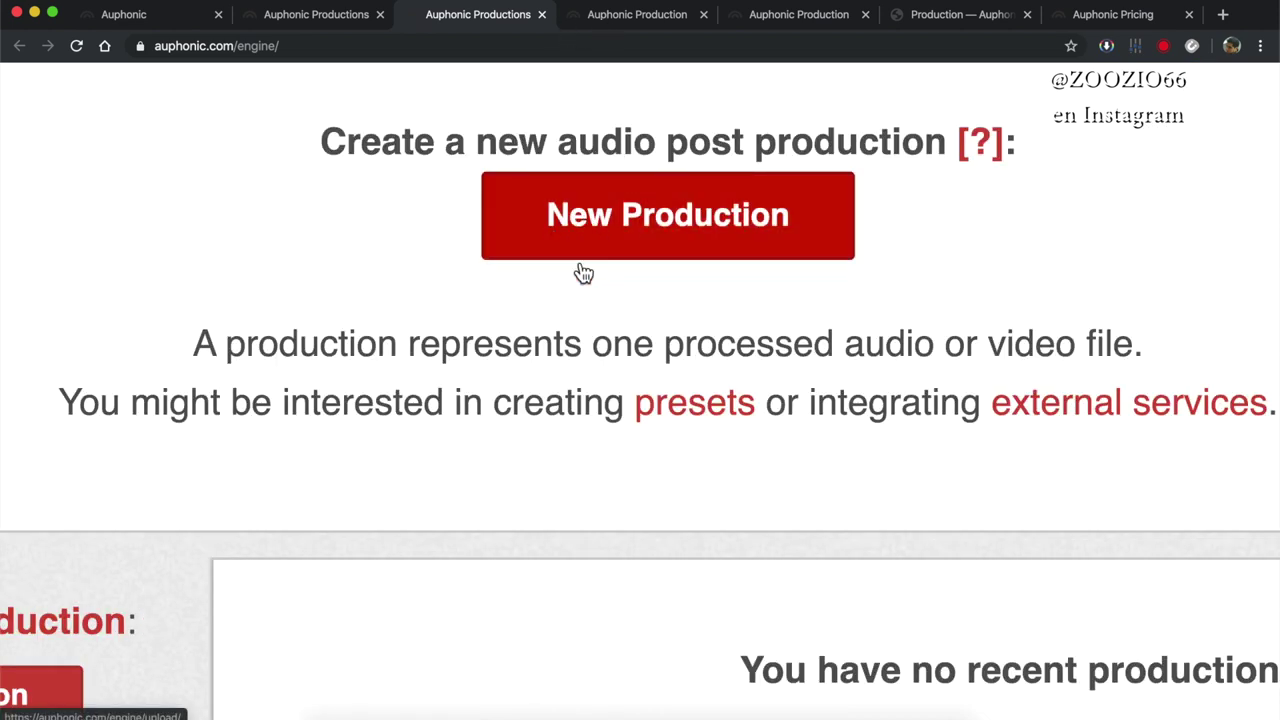
{"action": "scroll", "coordinate": [683, 155], "scroll_direction": "down", "scroll_amount": 3}
Step: Bring up the empty New Production form and look over its source, intro/outro and metadata sections
{"action": "key", "text": "ctrl+Tab"}
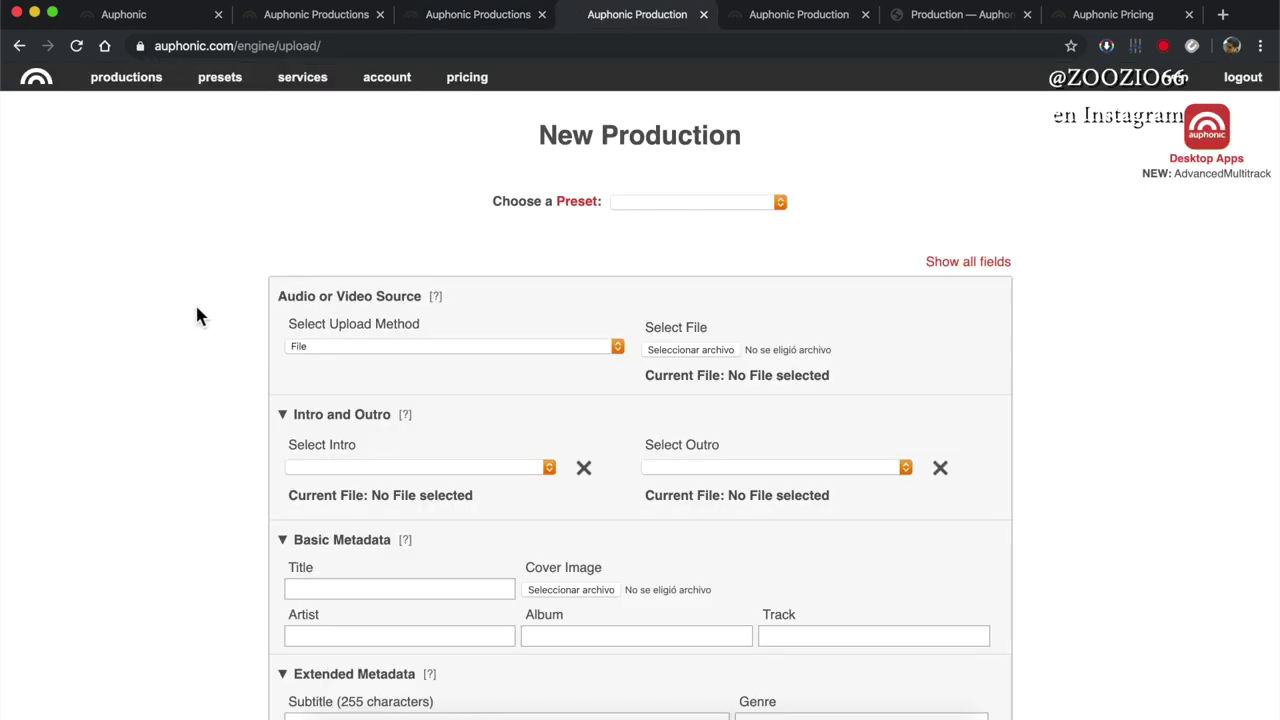
{"action": "scroll", "coordinate": [197, 310], "scroll_direction": "down", "scroll_amount": 3}
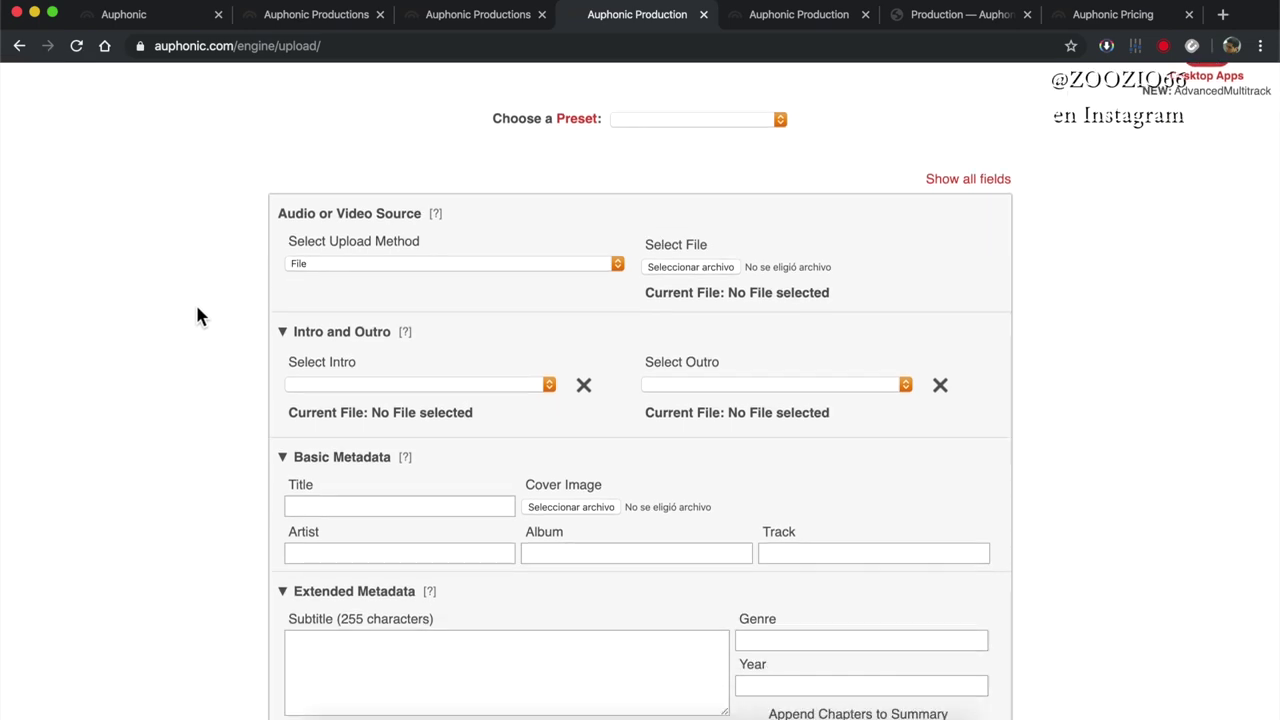
{"action": "scroll", "coordinate": [425, 305], "scroll_direction": "up", "scroll_amount": 3}
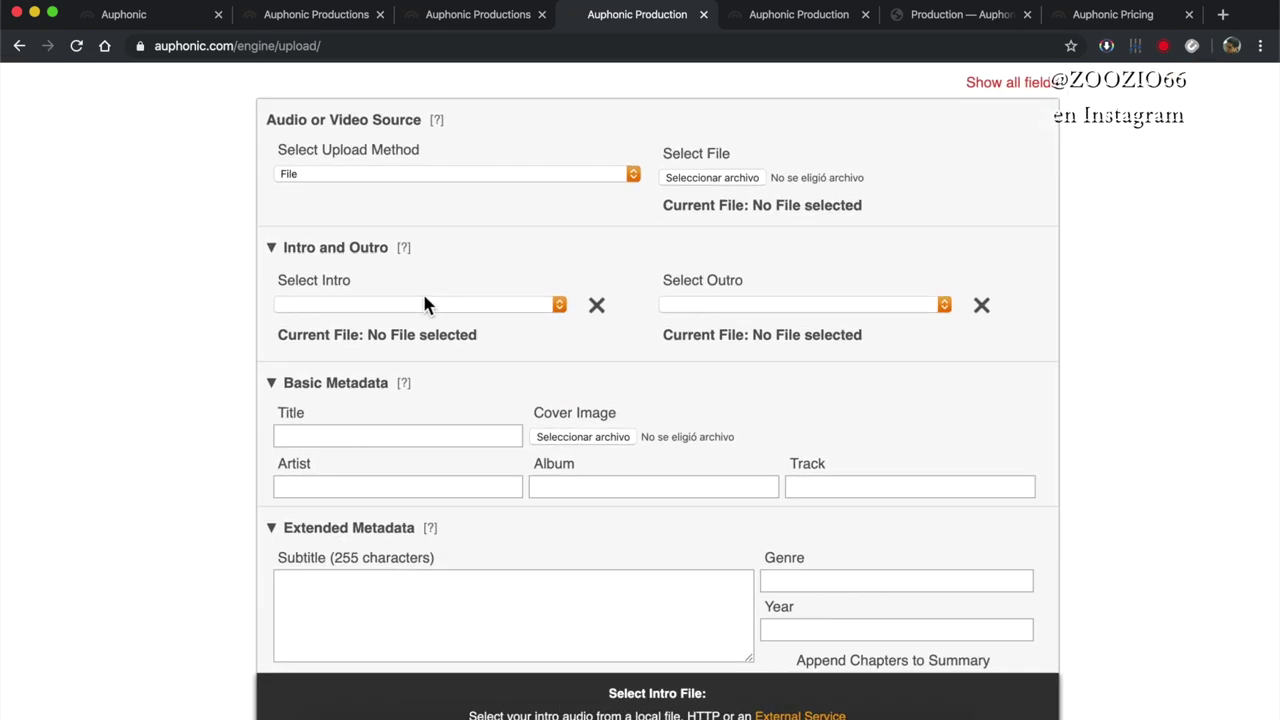
{"action": "scroll", "coordinate": [424, 303], "scroll_direction": "up", "scroll_amount": 2}
{"action": "scroll", "coordinate": [500, 357], "scroll_direction": "down", "scroll_amount": 3}
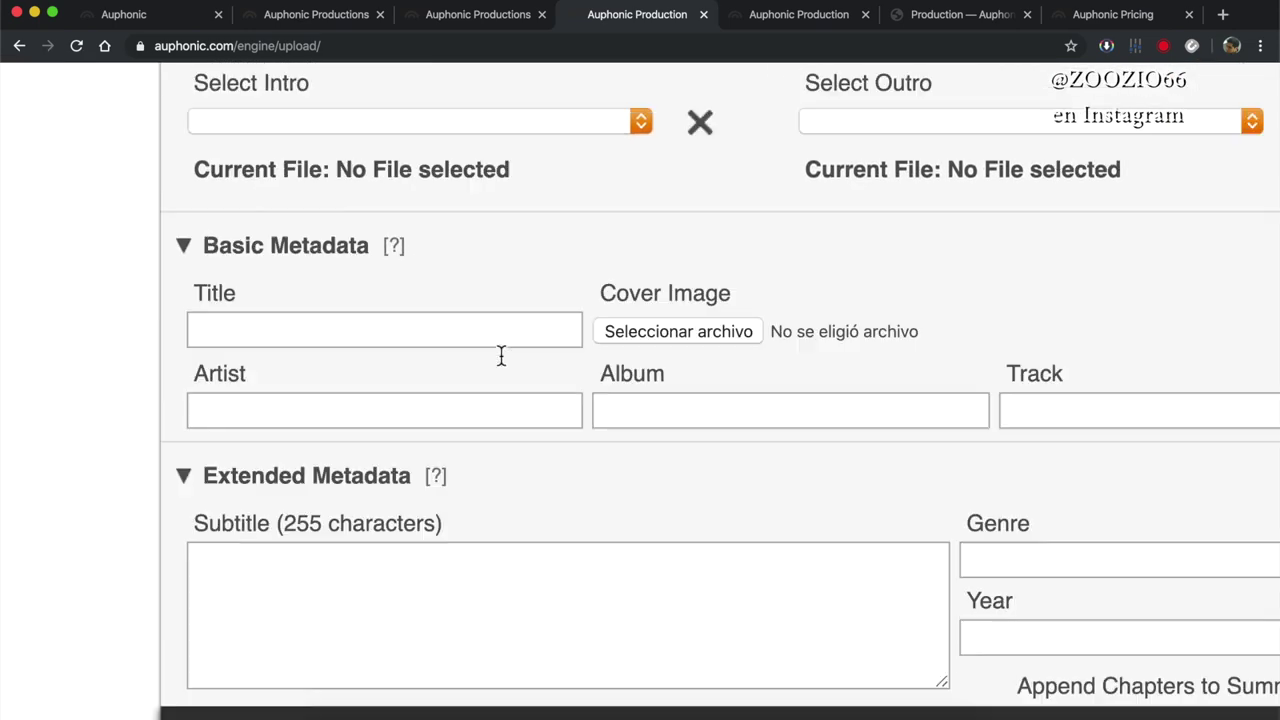
Step: Switch to the already filled-in New Production form and examine its audio source, intro and outro files
{"action": "key", "text": "ctrl+Tab"}
{"action": "mouse_move", "coordinate": [340, 358]}
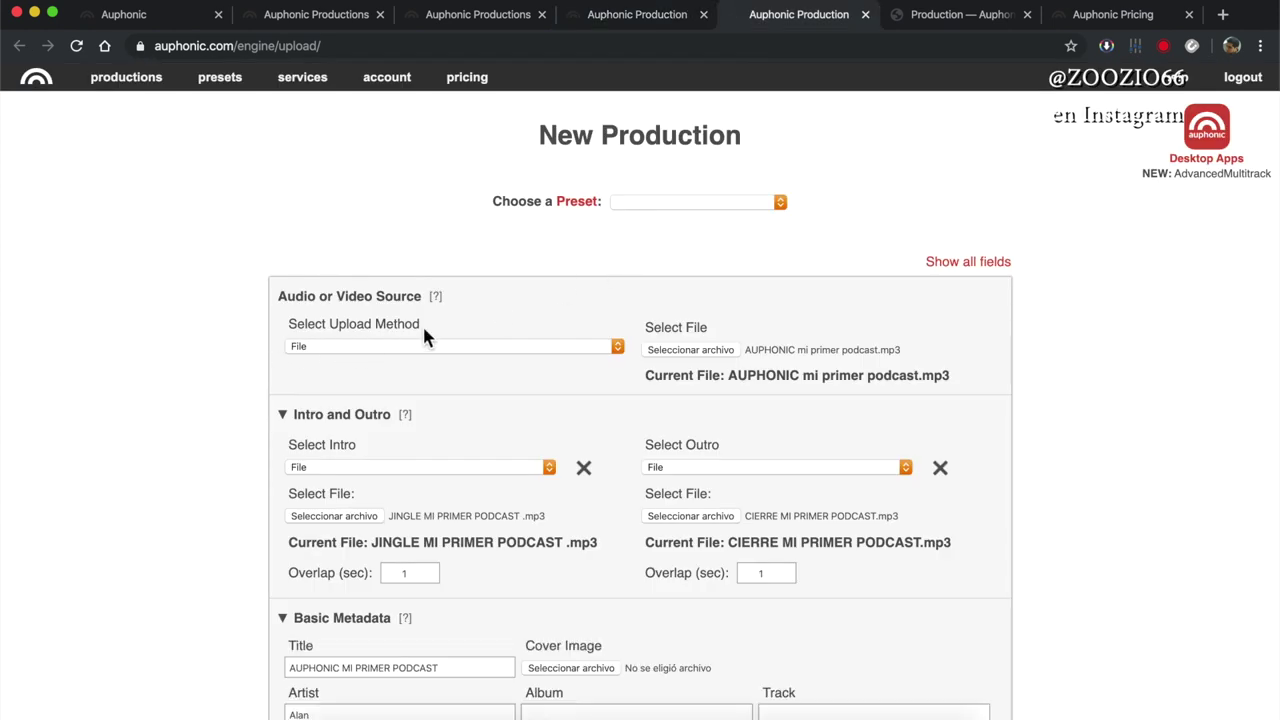
{"action": "mouse_move", "coordinate": [423, 337]}
{"action": "scroll", "coordinate": [426, 337], "scroll_direction": "up", "scroll_amount": 3}
{"action": "scroll", "coordinate": [478, 347], "scroll_direction": "up", "scroll_amount": 2}
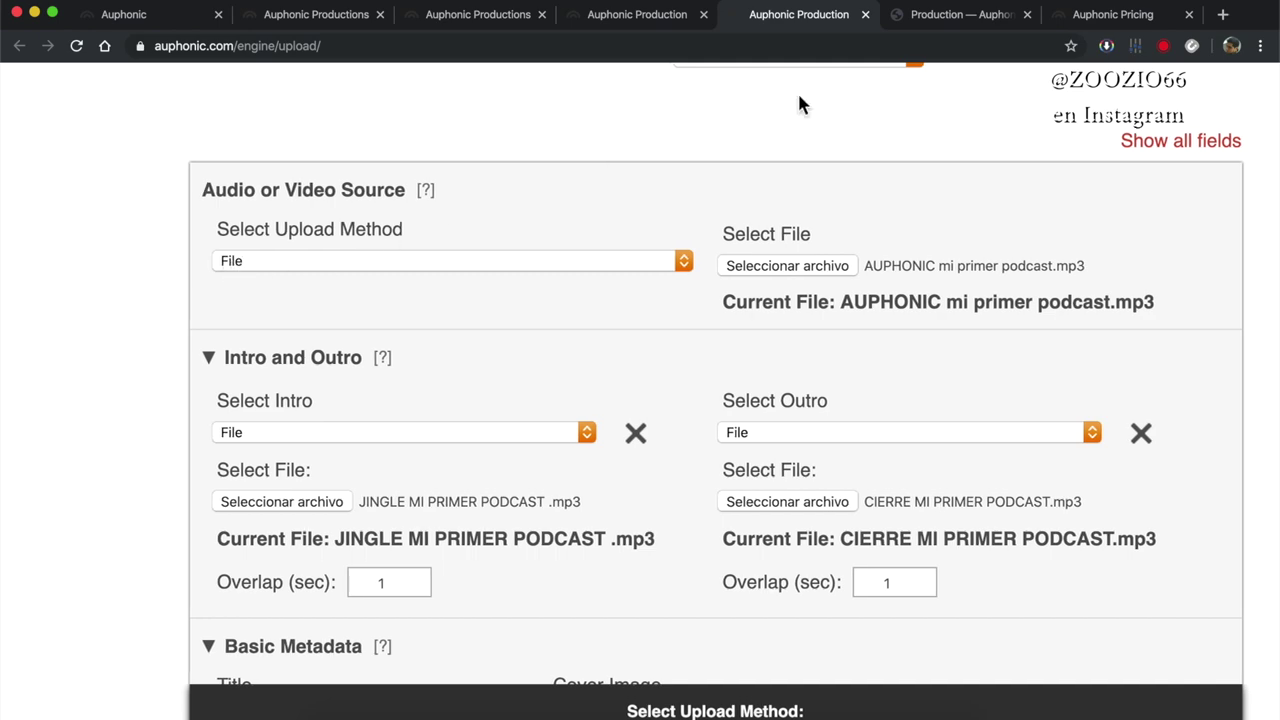
Step: Read the supported audio and video filetypes on the Production help page and return to the filled-in production form
{"action": "left_click", "coordinate": [932, 18]}
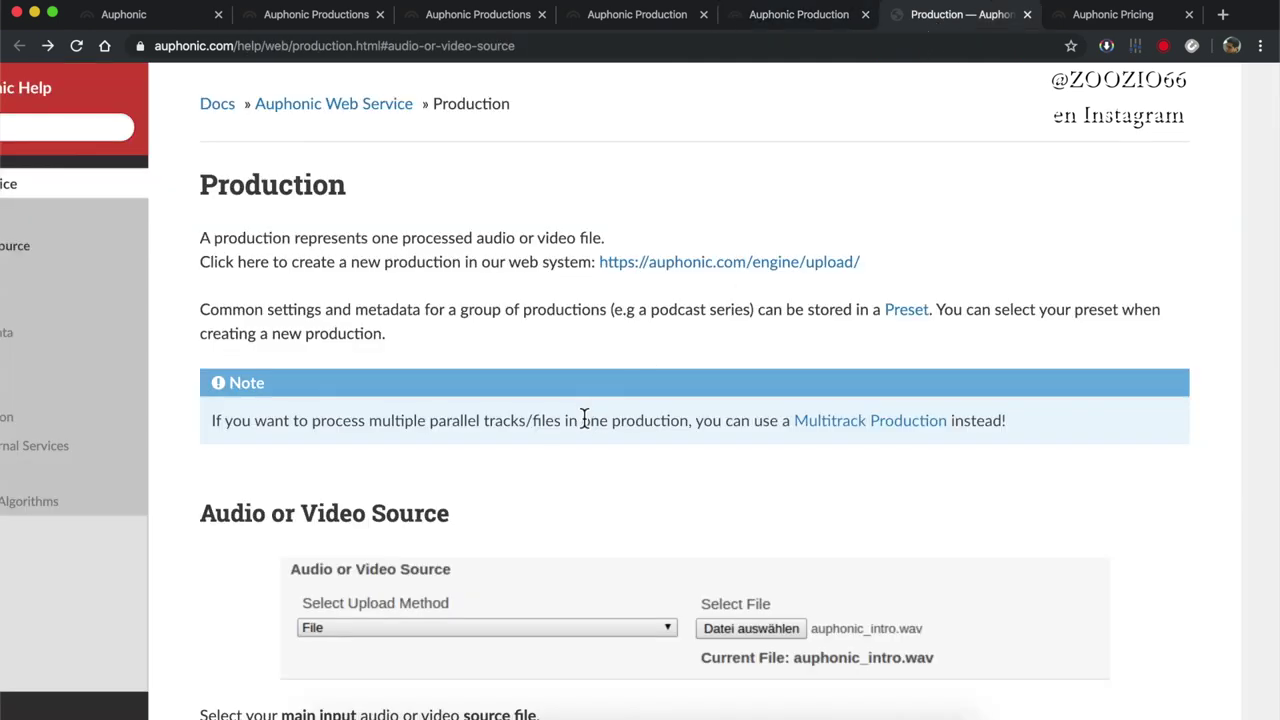
{"action": "scroll", "coordinate": [585, 418], "scroll_direction": "down", "scroll_amount": 5}
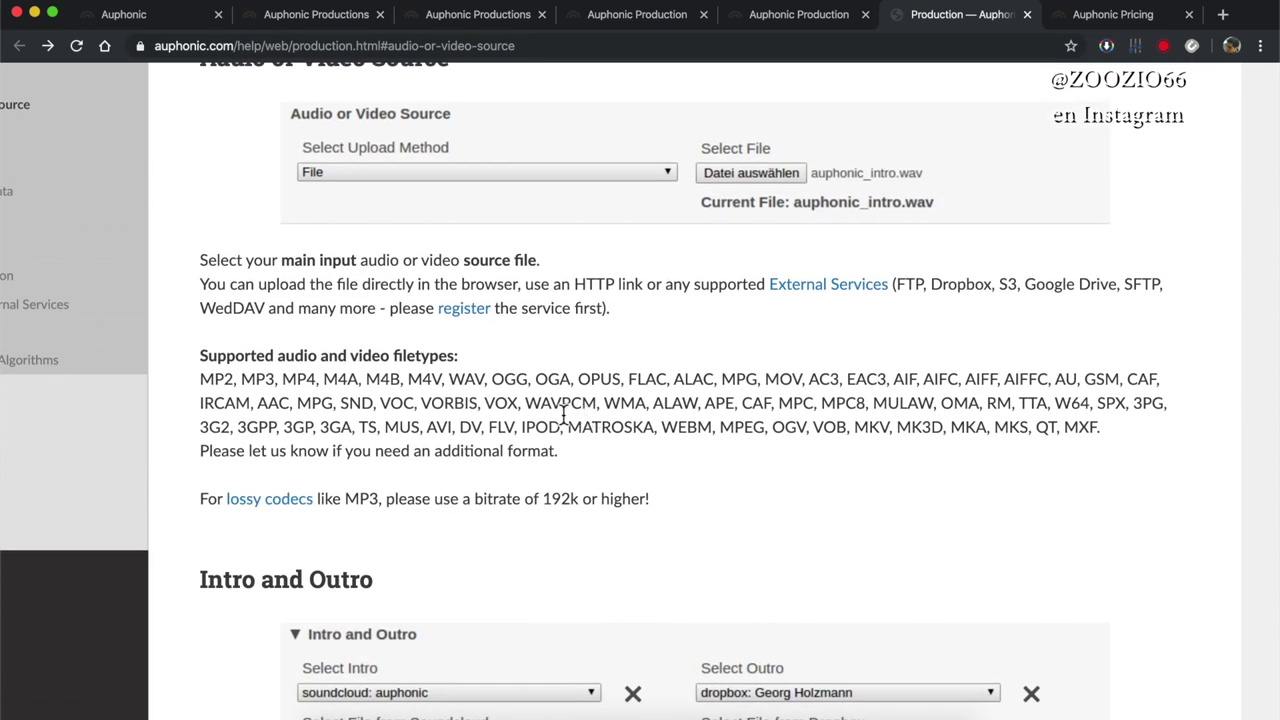
{"action": "scroll", "coordinate": [563, 415], "scroll_direction": "up", "scroll_amount": 3}
{"action": "scroll", "coordinate": [540, 413], "scroll_direction": "down", "scroll_amount": 3}
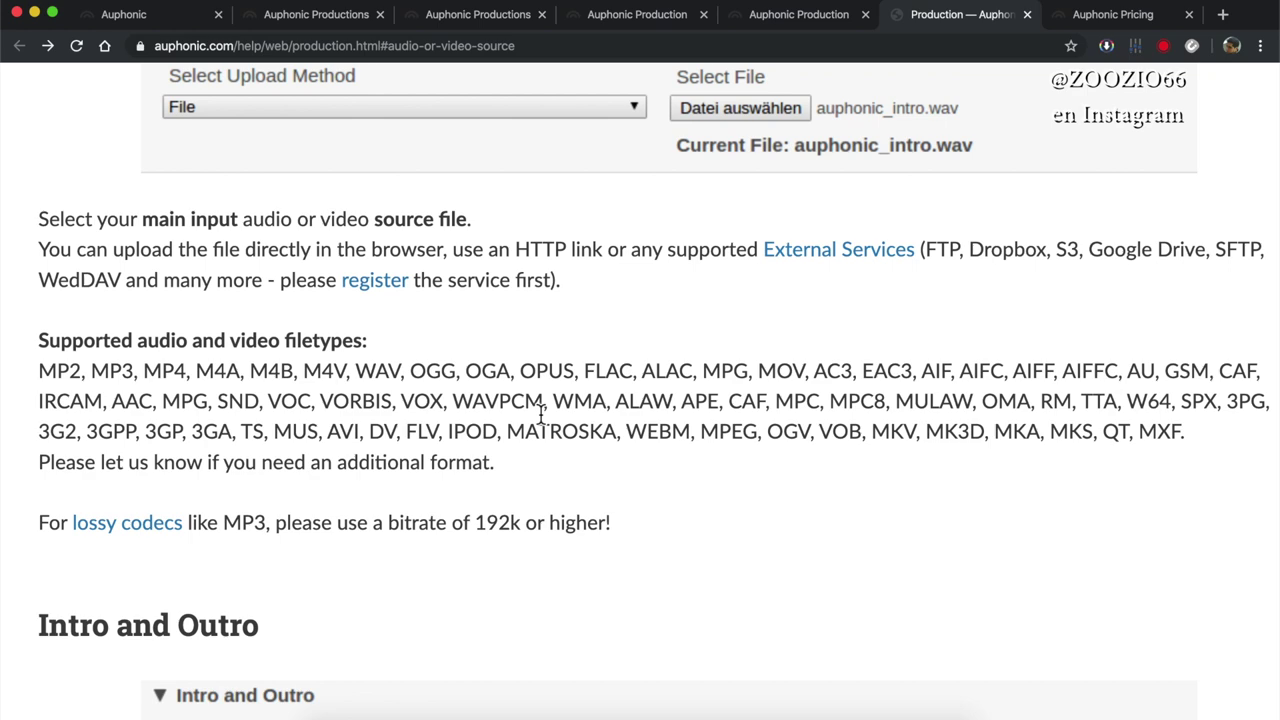
{"action": "key", "text": "super+alt+Left"}
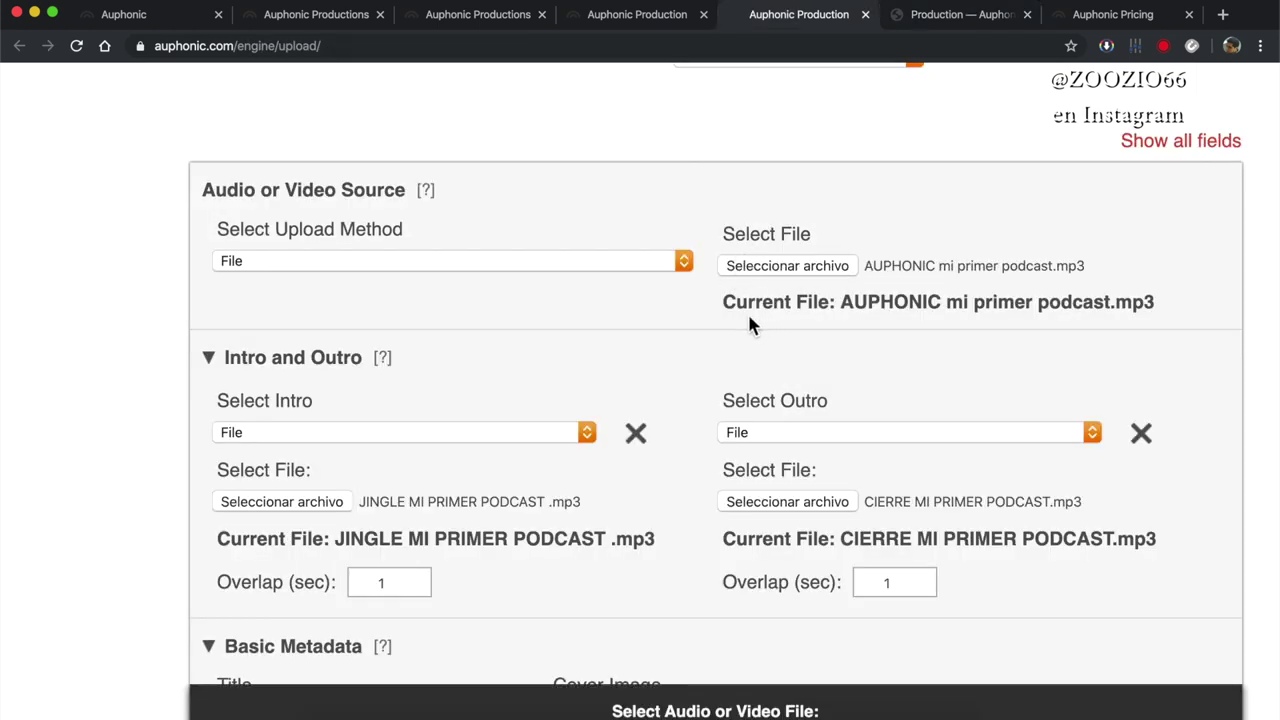
Step: Review the Intro and Outro section, including the jingle and closing files and their overlap times
{"action": "scroll", "coordinate": [126, 349], "scroll_direction": "down", "scroll_amount": 4}
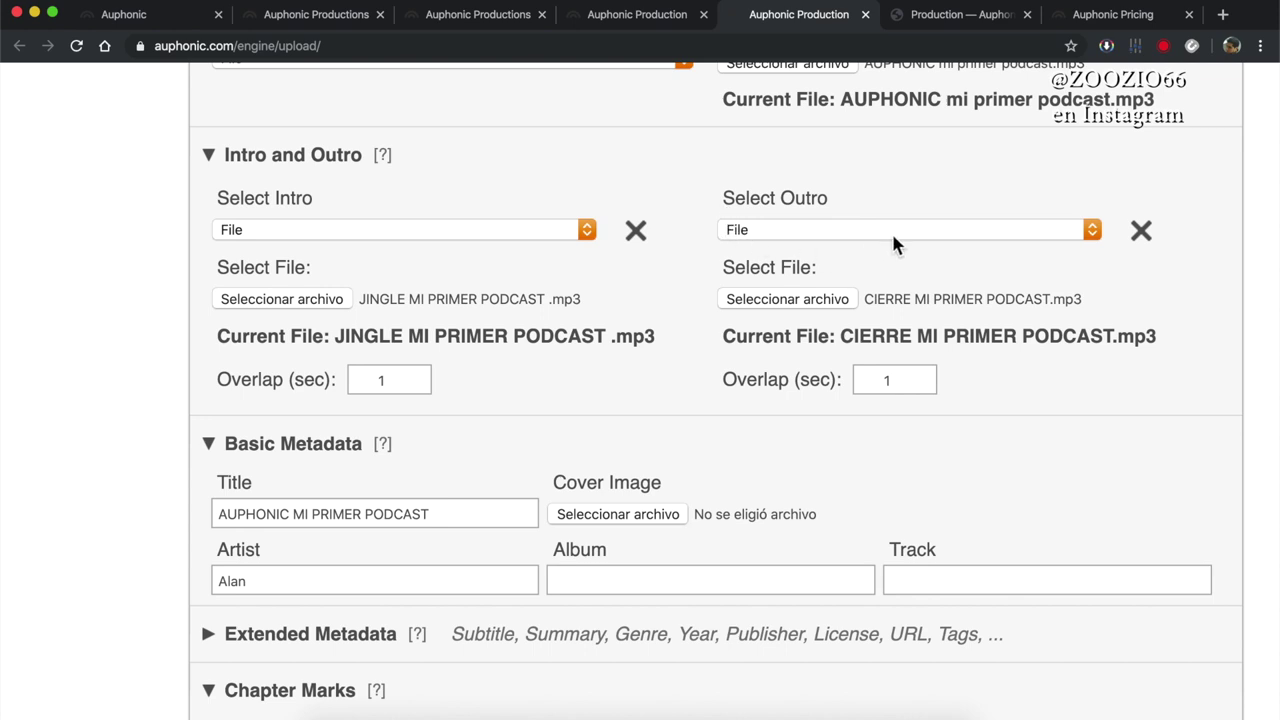
{"action": "mouse_move", "coordinate": [743, 242]}
{"action": "mouse_move", "coordinate": [394, 390]}
{"action": "scroll", "coordinate": [394, 400], "scroll_direction": "down", "scroll_amount": 1}
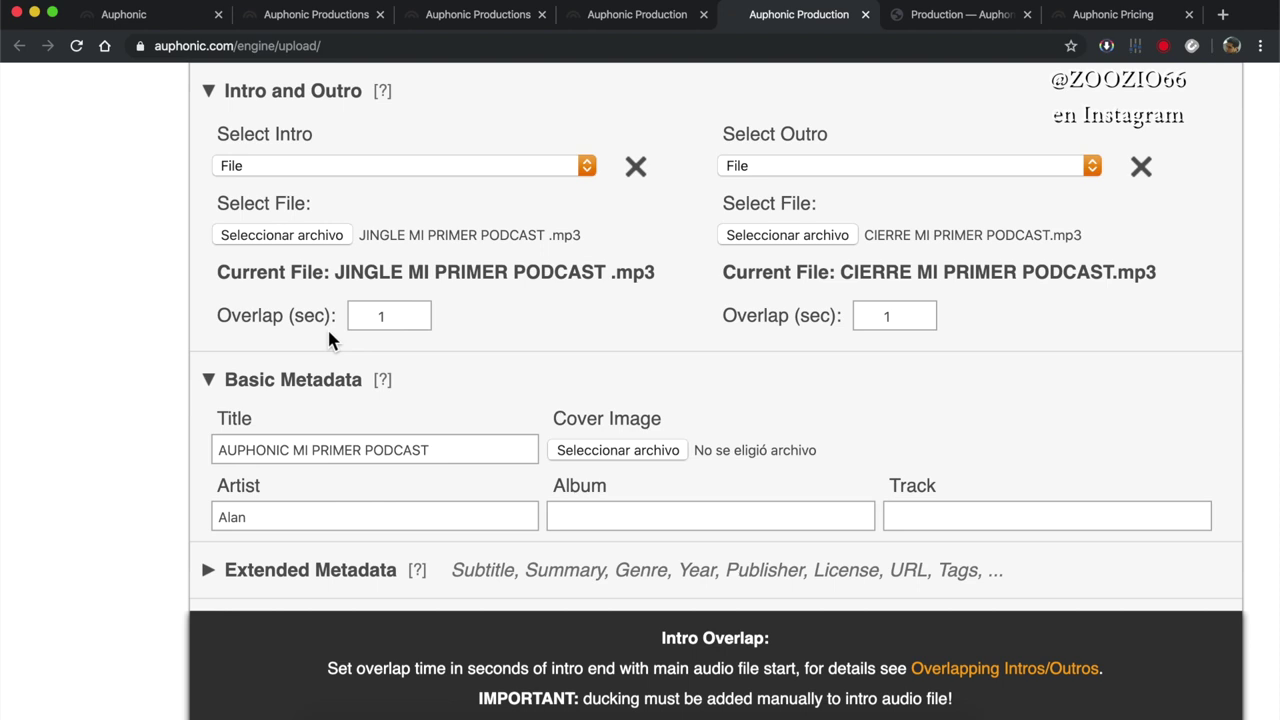
{"action": "scroll", "coordinate": [328, 333], "scroll_direction": "up", "scroll_amount": 5}
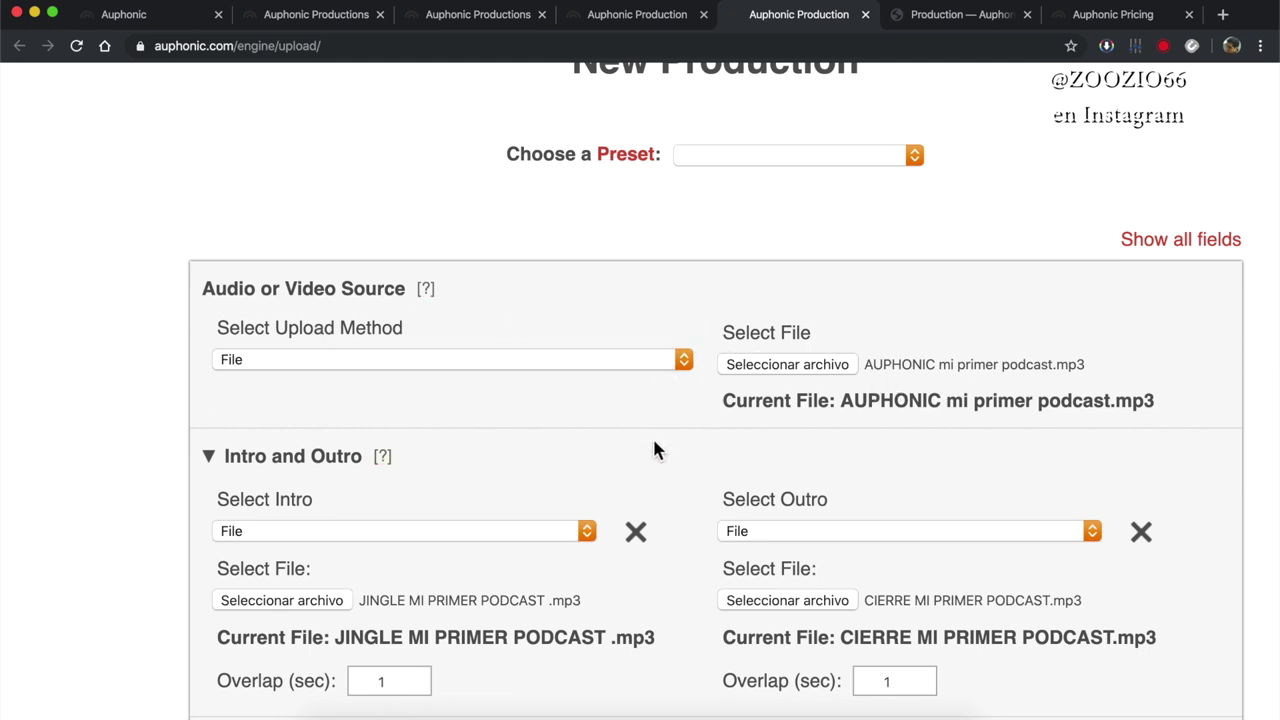
{"action": "scroll", "coordinate": [652, 436], "scroll_direction": "down", "scroll_amount": 3}
{"action": "scroll", "coordinate": [509, 473], "scroll_direction": "down", "scroll_amount": 2}
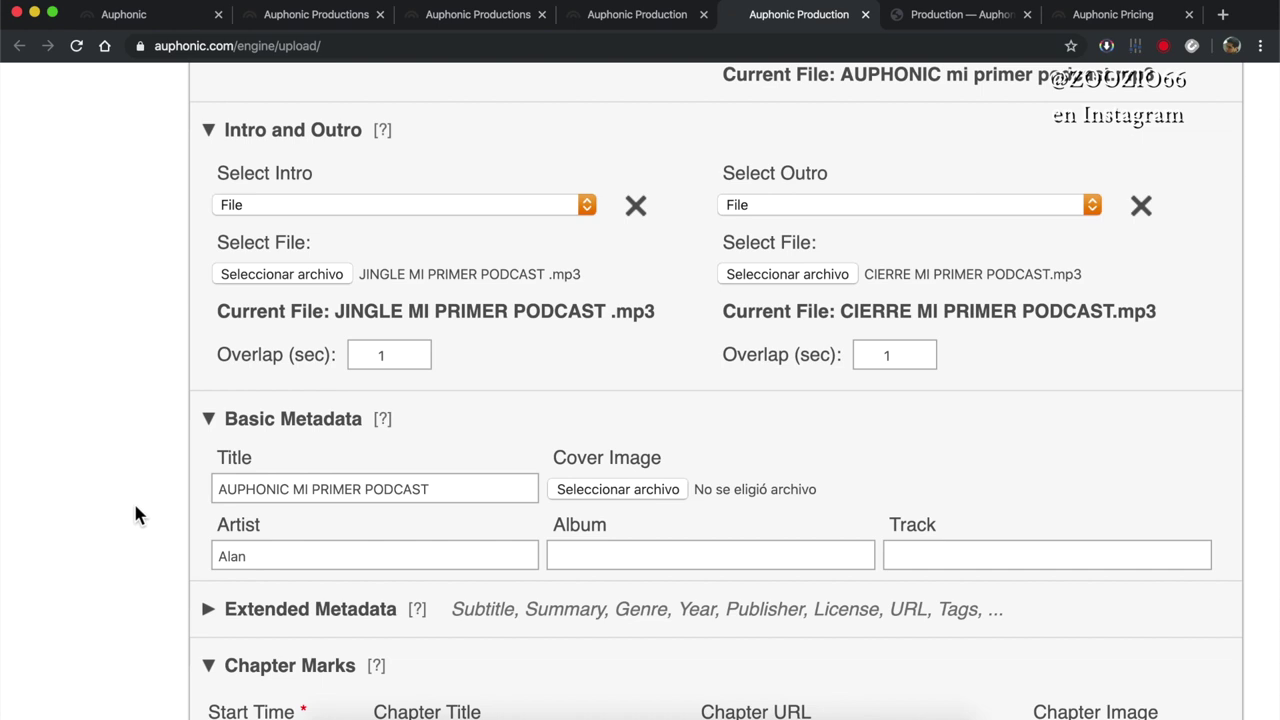
Step: Review the Basic Metadata fields for title, cover image, artist, album and track
{"action": "scroll", "coordinate": [133, 515], "scroll_direction": "down", "scroll_amount": 4}
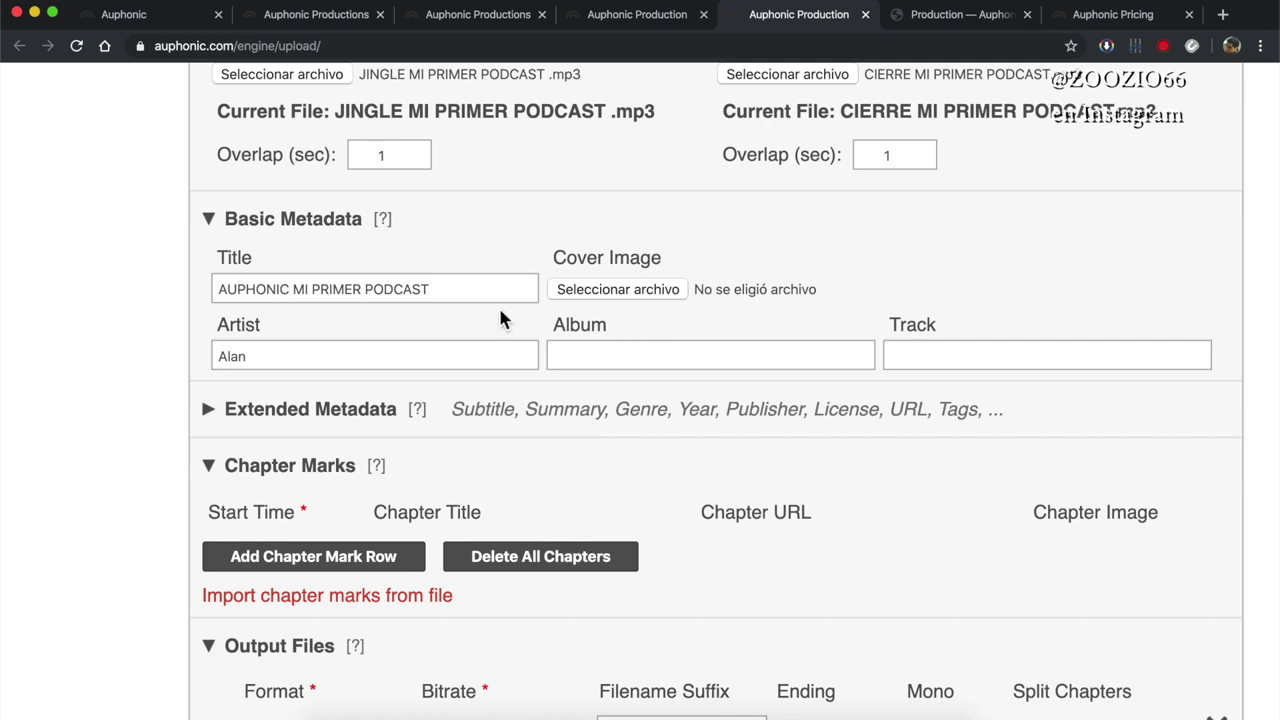
{"action": "mouse_move", "coordinate": [629, 288]}
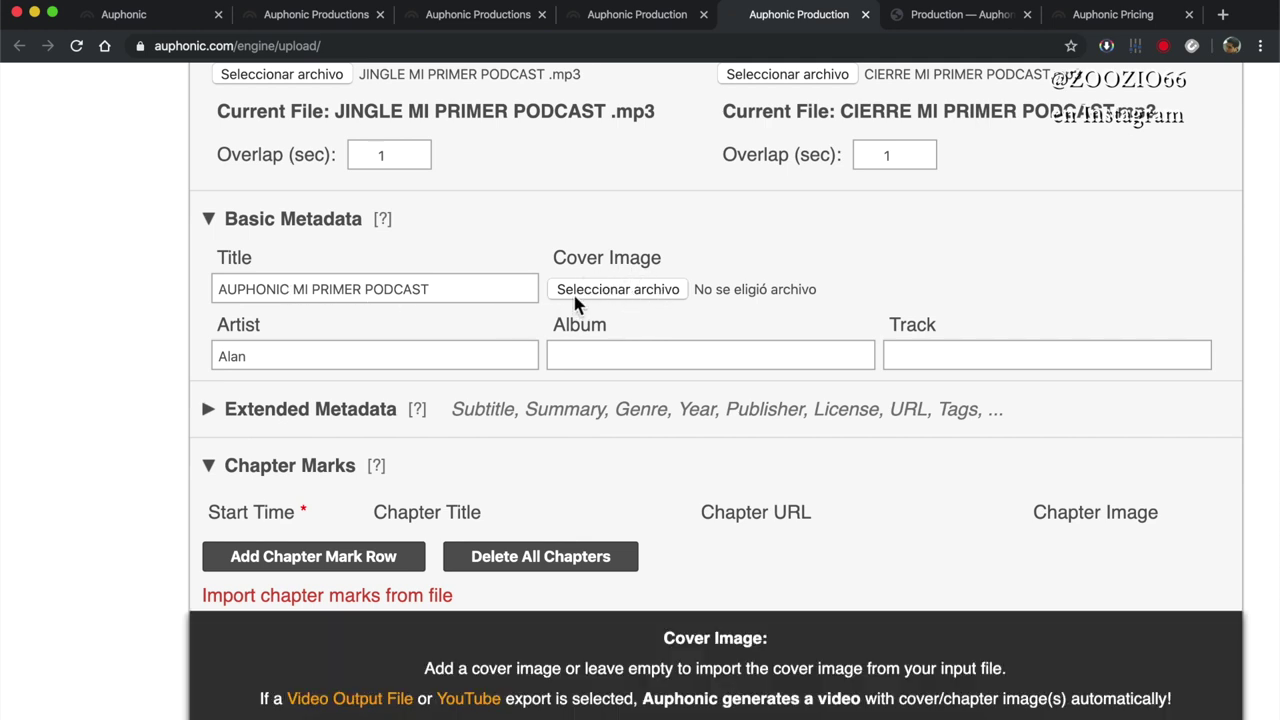
{"action": "double_click", "coordinate": [252, 360]}
{"action": "left_click", "coordinate": [118, 388]}
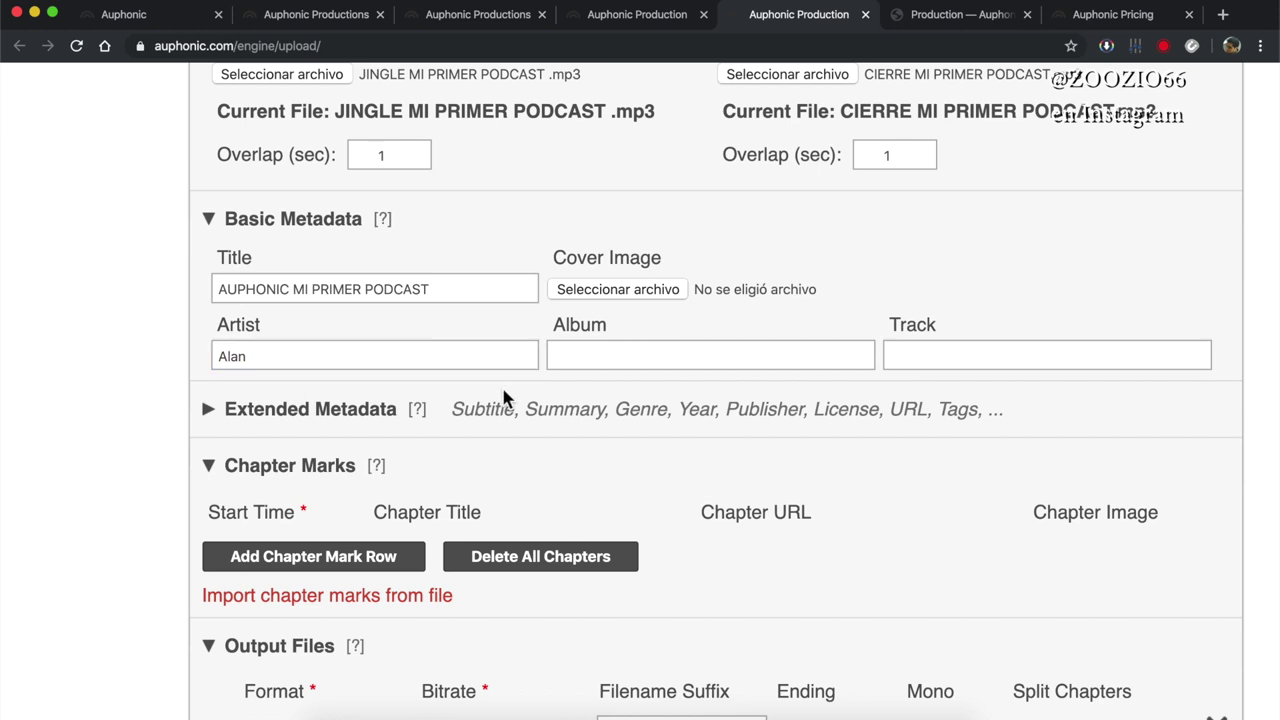
{"action": "left_click", "coordinate": [618, 370]}
{"action": "left_click", "coordinate": [955, 358]}
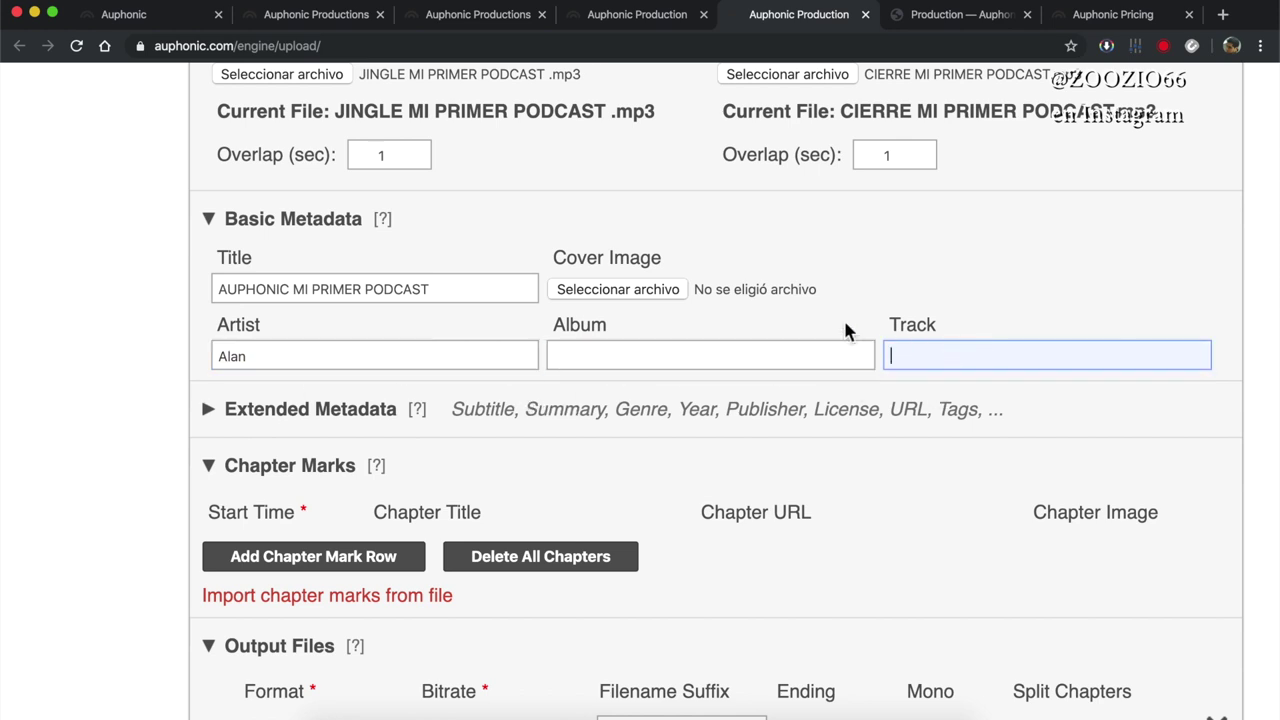
{"action": "key", "text": "shift+Tab"}
{"action": "left_click", "coordinate": [106, 340]}
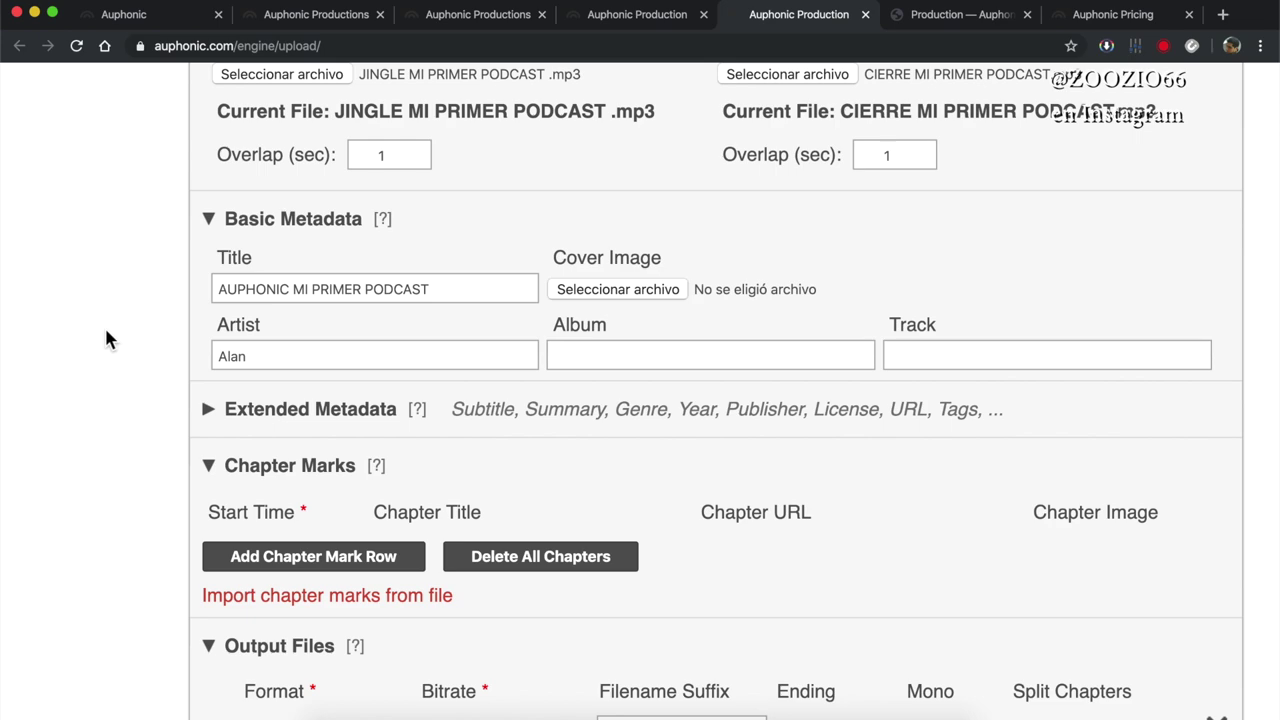
Step: Review the Chapter Marks section and set the bitrate of the MP3 output file to 192 kbps
{"action": "scroll", "coordinate": [346, 370], "scroll_direction": "down", "scroll_amount": 5}
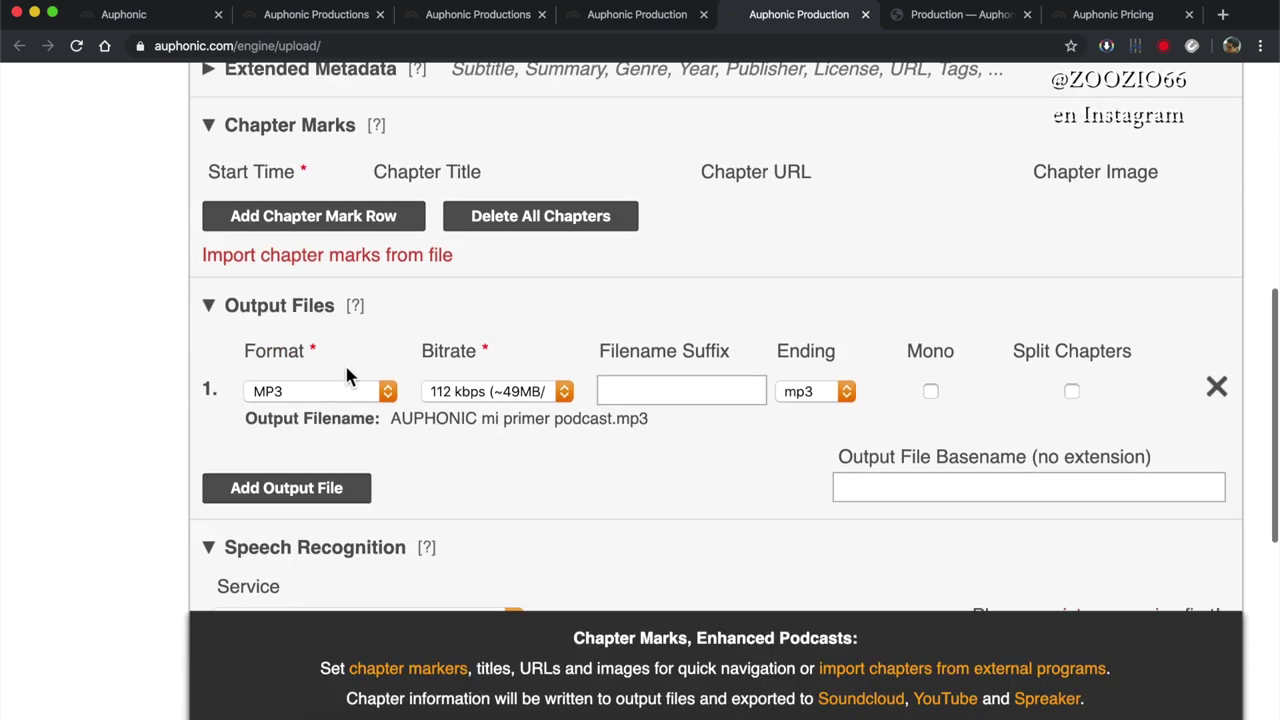
{"action": "scroll", "coordinate": [345, 370], "scroll_direction": "up", "scroll_amount": 3}
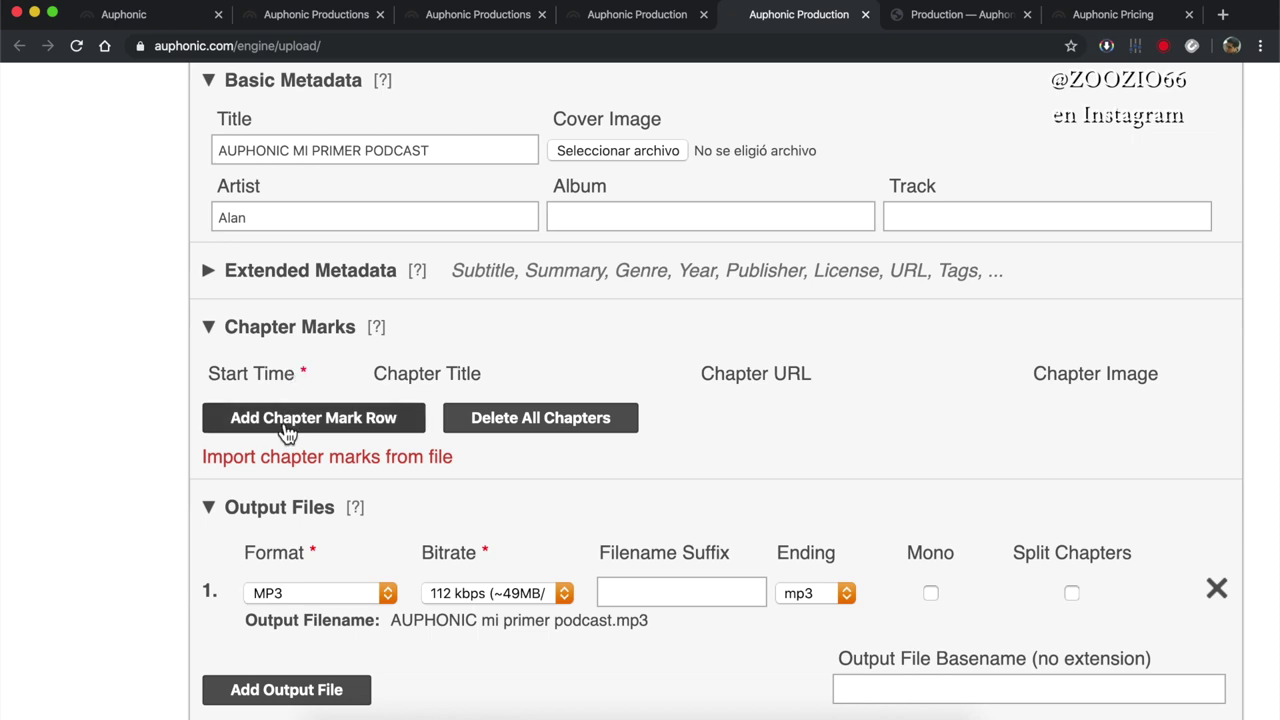
{"action": "scroll", "coordinate": [287, 430], "scroll_direction": "down", "scroll_amount": 3}
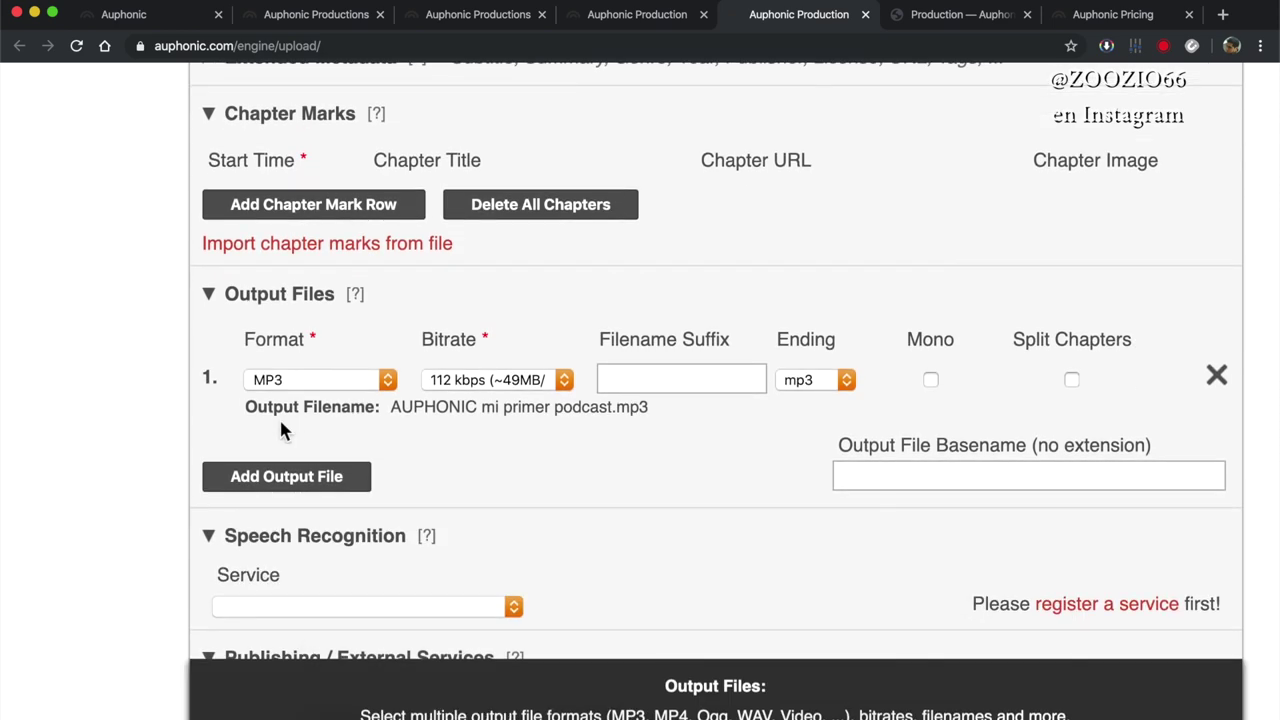
{"action": "scroll", "coordinate": [279, 430], "scroll_direction": "down", "scroll_amount": 1}
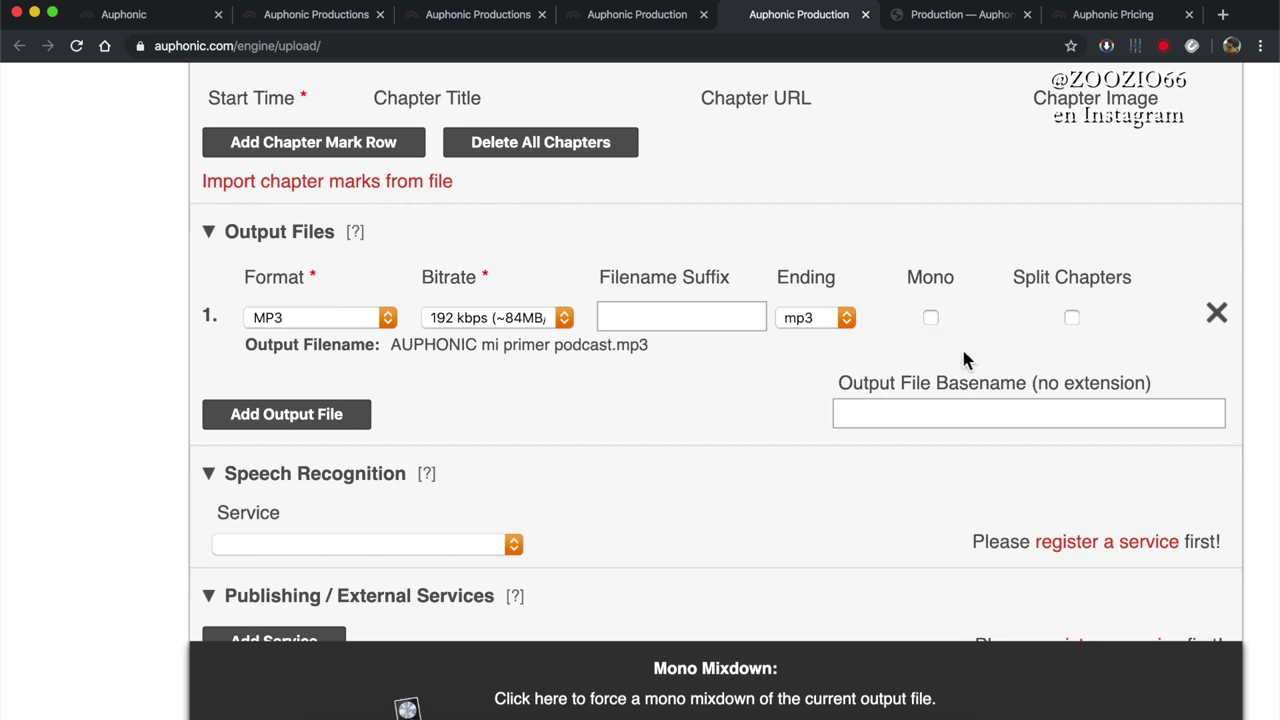
Step: Look through the Speech Recognition, Publishing / External Services and Audio Algorithms sections of the production form
{"action": "scroll", "coordinate": [953, 343], "scroll_direction": "down", "scroll_amount": 2}
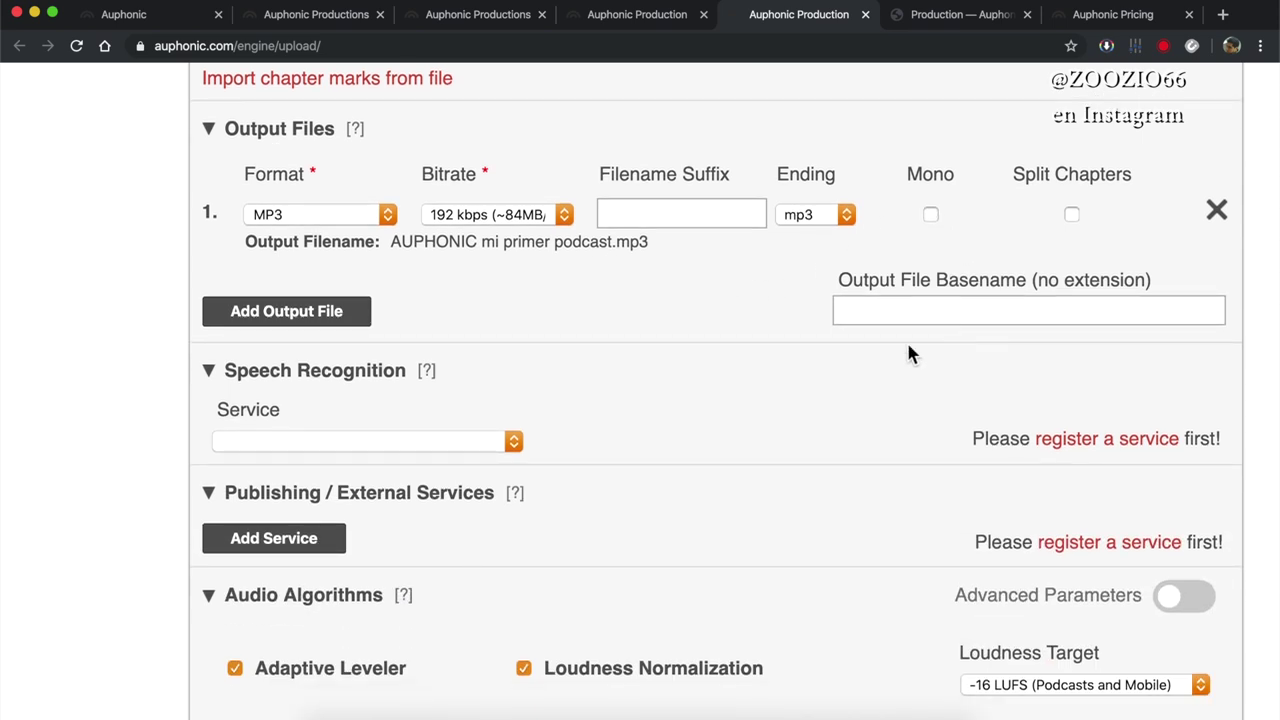
{"action": "scroll", "coordinate": [830, 376], "scroll_direction": "down", "scroll_amount": 2}
{"action": "scroll", "coordinate": [826, 372], "scroll_direction": "down", "scroll_amount": 1}
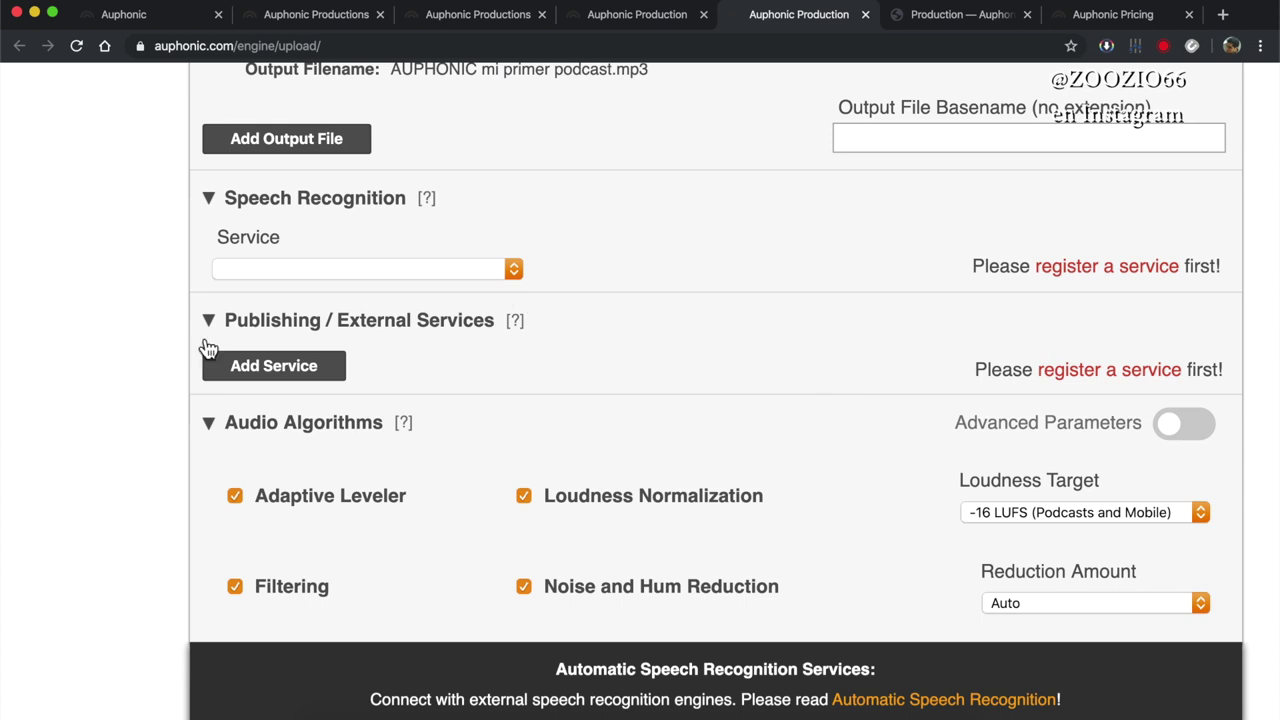
{"action": "scroll", "coordinate": [190, 355], "scroll_direction": "down", "scroll_amount": 4}
{"action": "scroll", "coordinate": [188, 330], "scroll_direction": "down", "scroll_amount": 1}
{"action": "scroll", "coordinate": [194, 291], "scroll_direction": "up", "scroll_amount": 2}
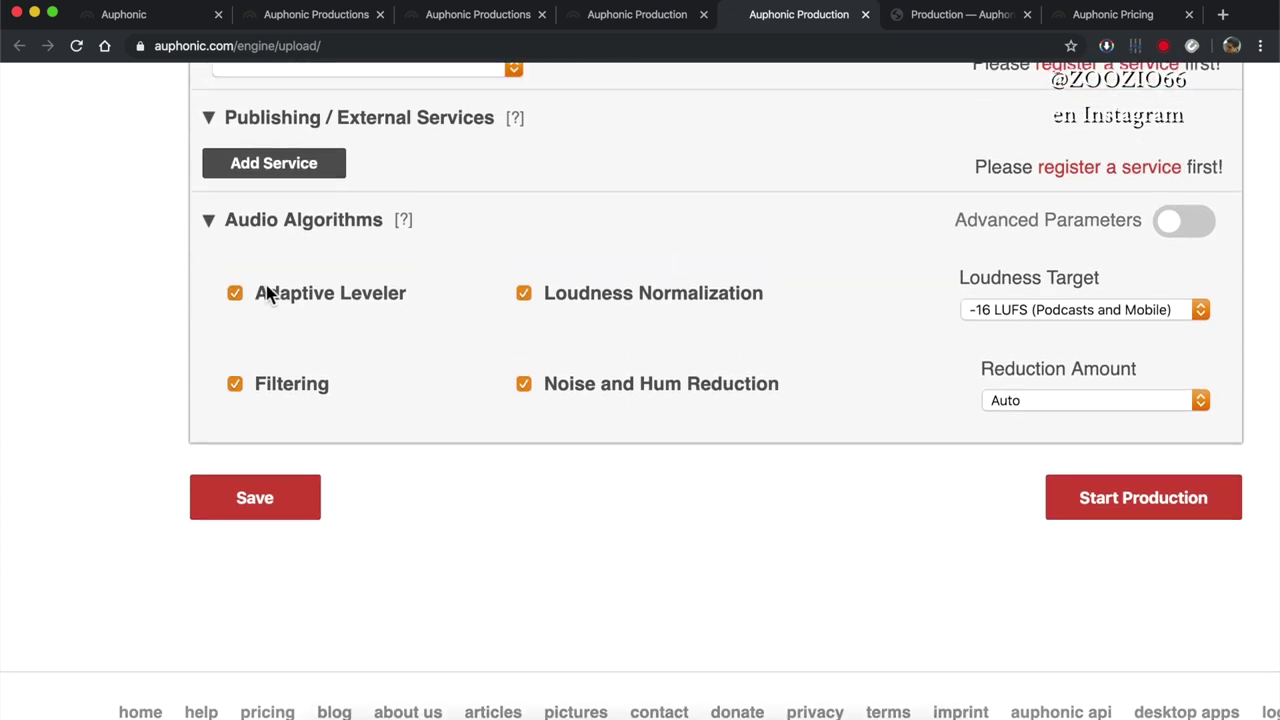
{"action": "mouse_move", "coordinate": [281, 313]}
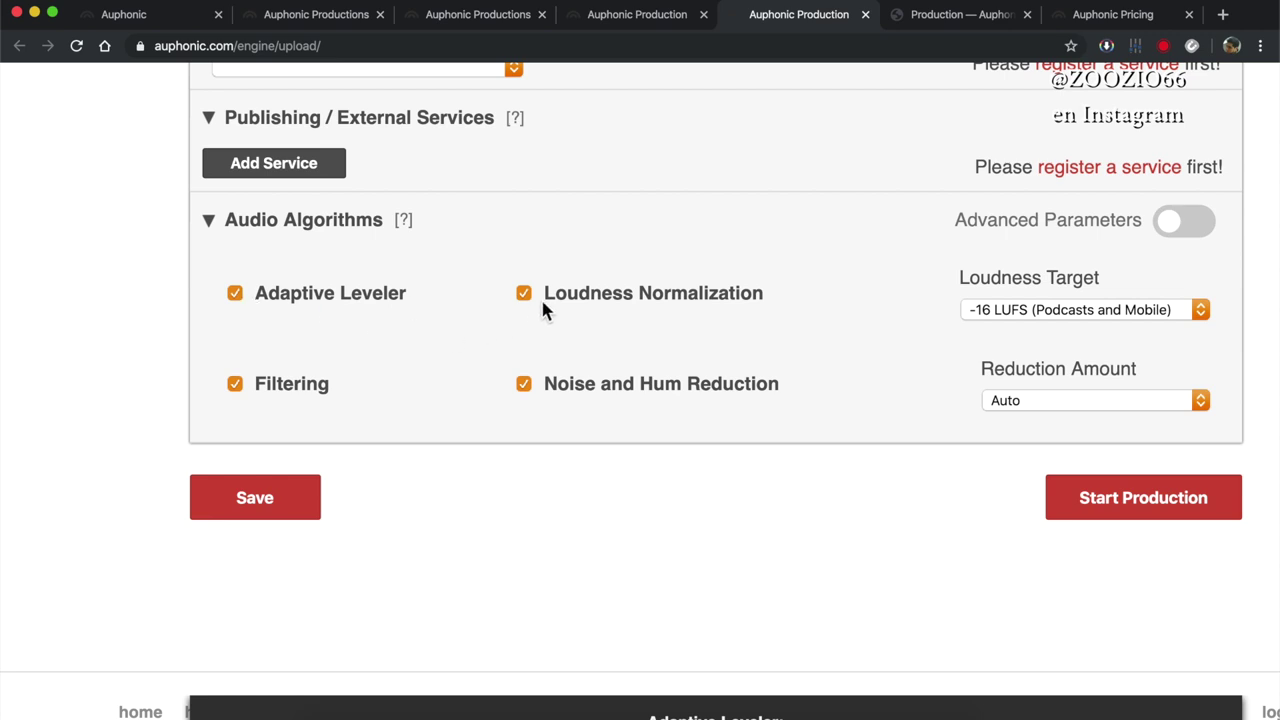
{"action": "mouse_move", "coordinate": [529, 392]}
Step: Check the Loudness Target and noise Reduction Amount options, keeping -16 LUFS (Podcasts and Mobile) and Auto
{"action": "left_click", "coordinate": [1013, 318]}
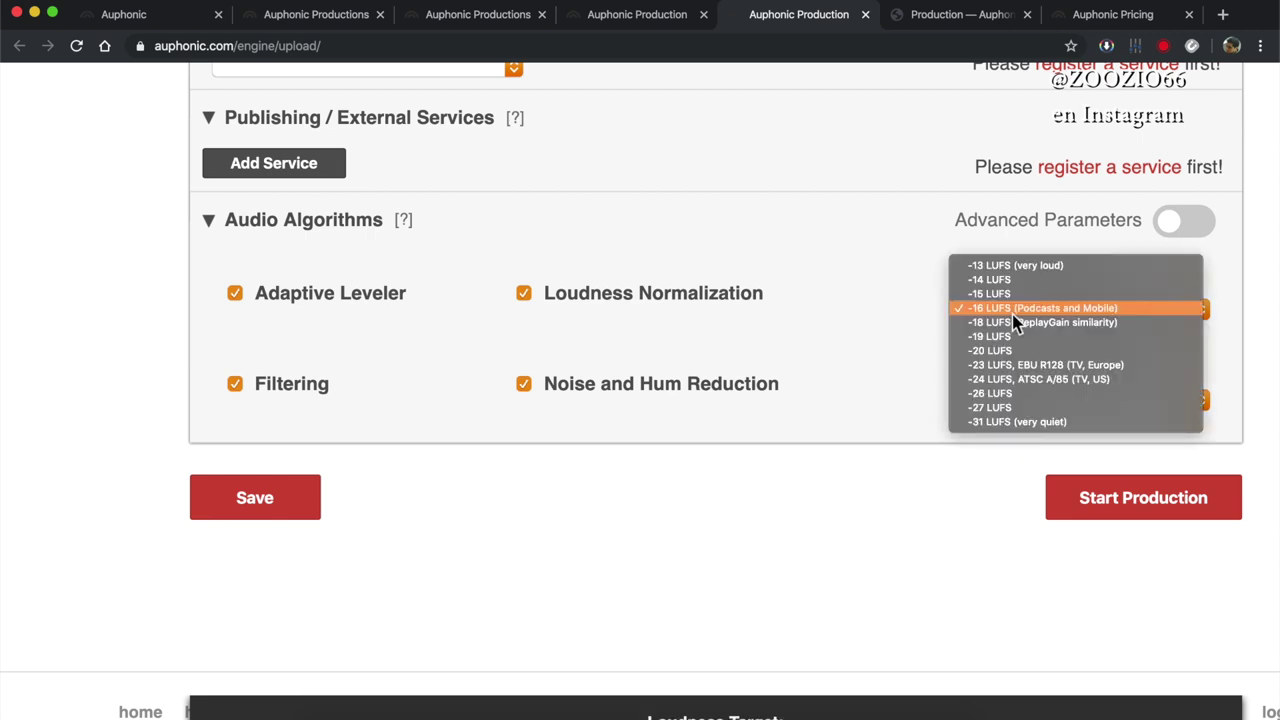
{"action": "left_click", "coordinate": [875, 327]}
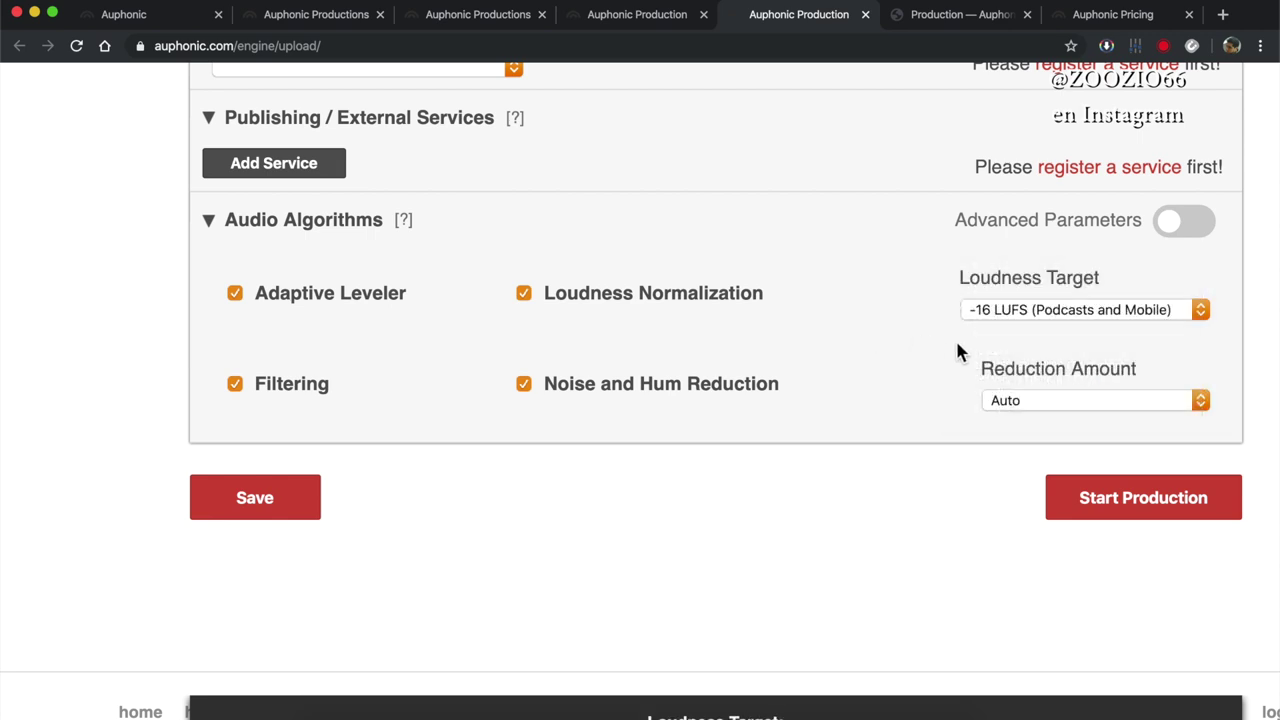
{"action": "left_click", "coordinate": [1050, 405]}
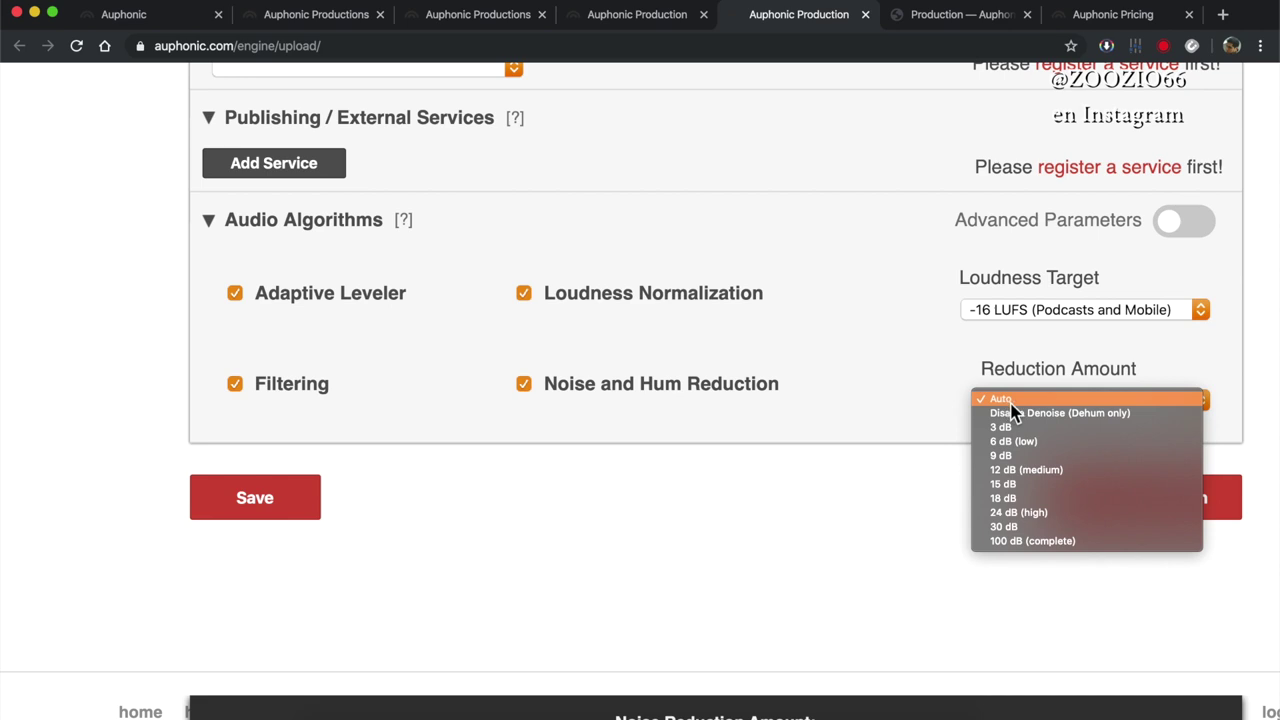
{"action": "left_click", "coordinate": [908, 390]}
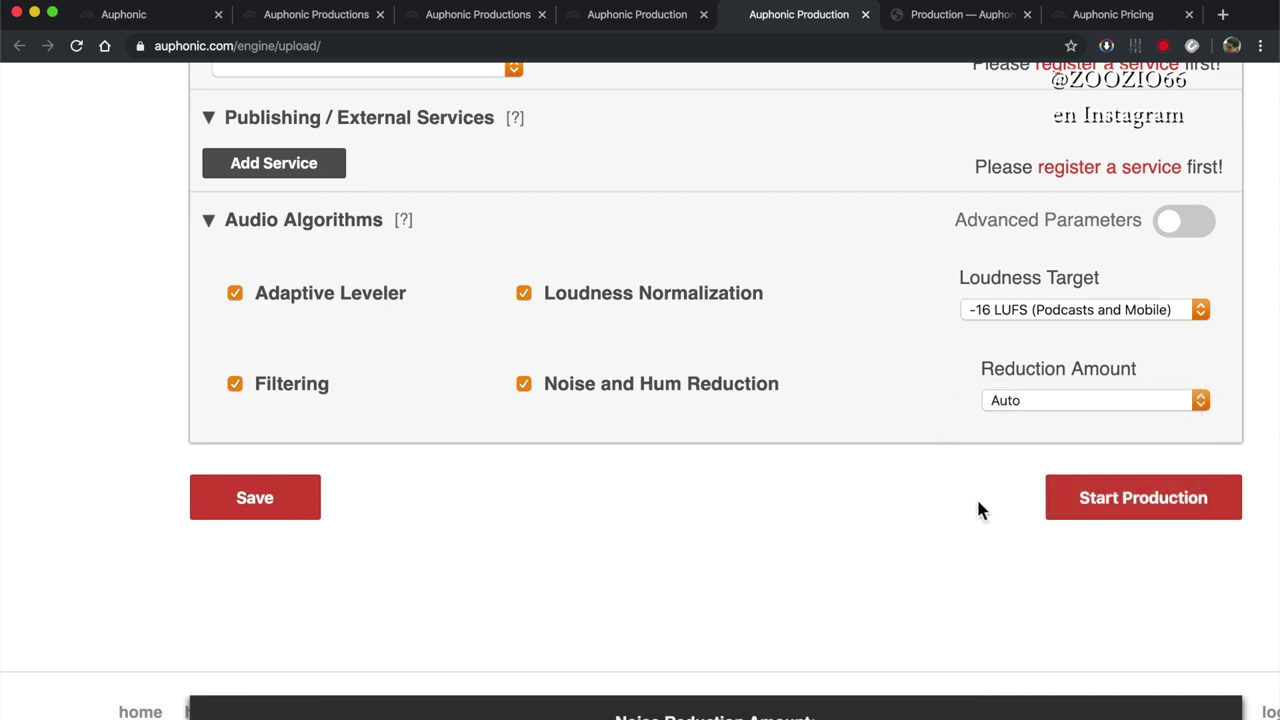
Step: Start the production, confirm the processing, and download the resulting file AUPHONIC mi primer podcast.mp3
{"action": "key", "text": "super+minus"}
{"action": "key", "text": "super+minus"}
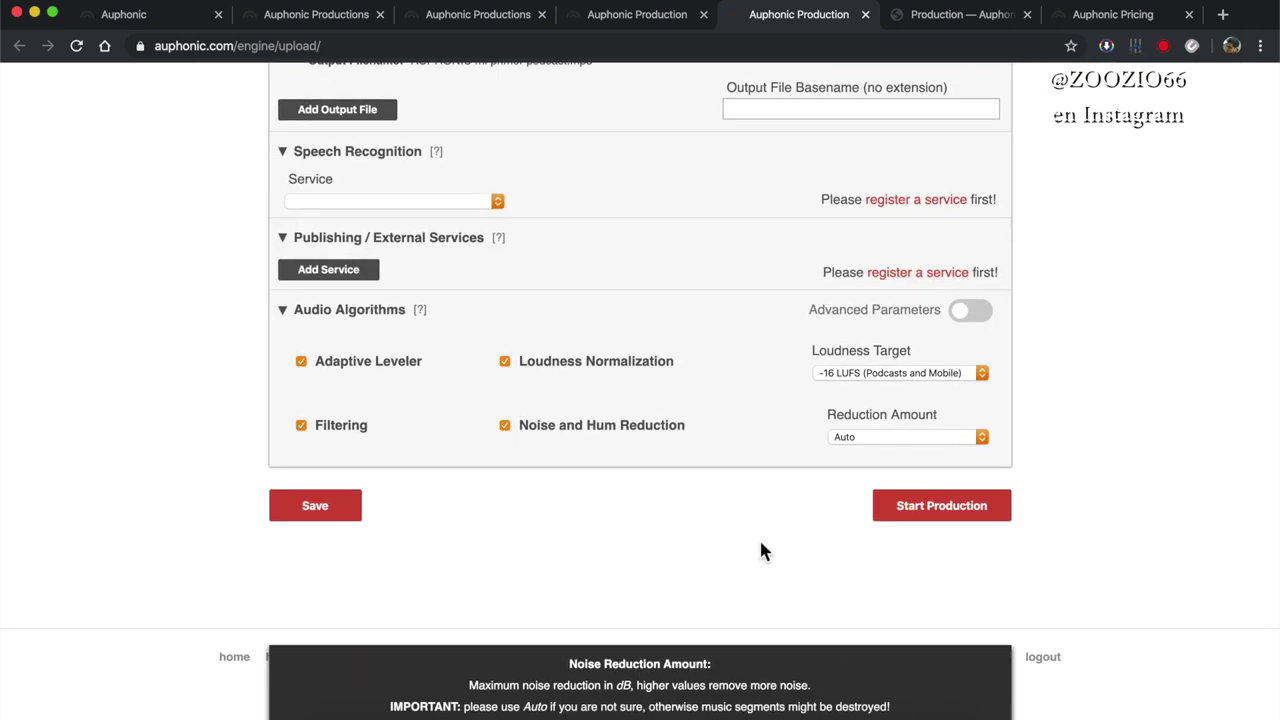
{"action": "scroll", "coordinate": [860, 545], "scroll_direction": "up", "scroll_amount": 1}
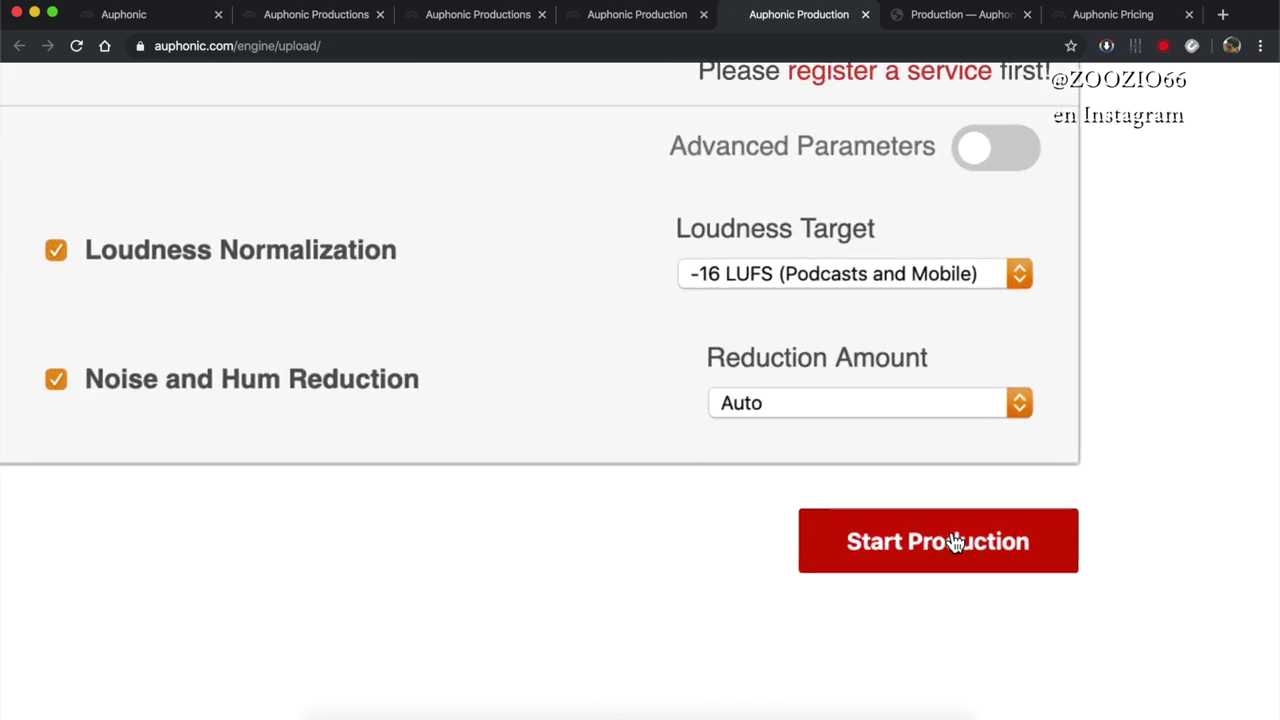
{"action": "left_click", "coordinate": [953, 541]}
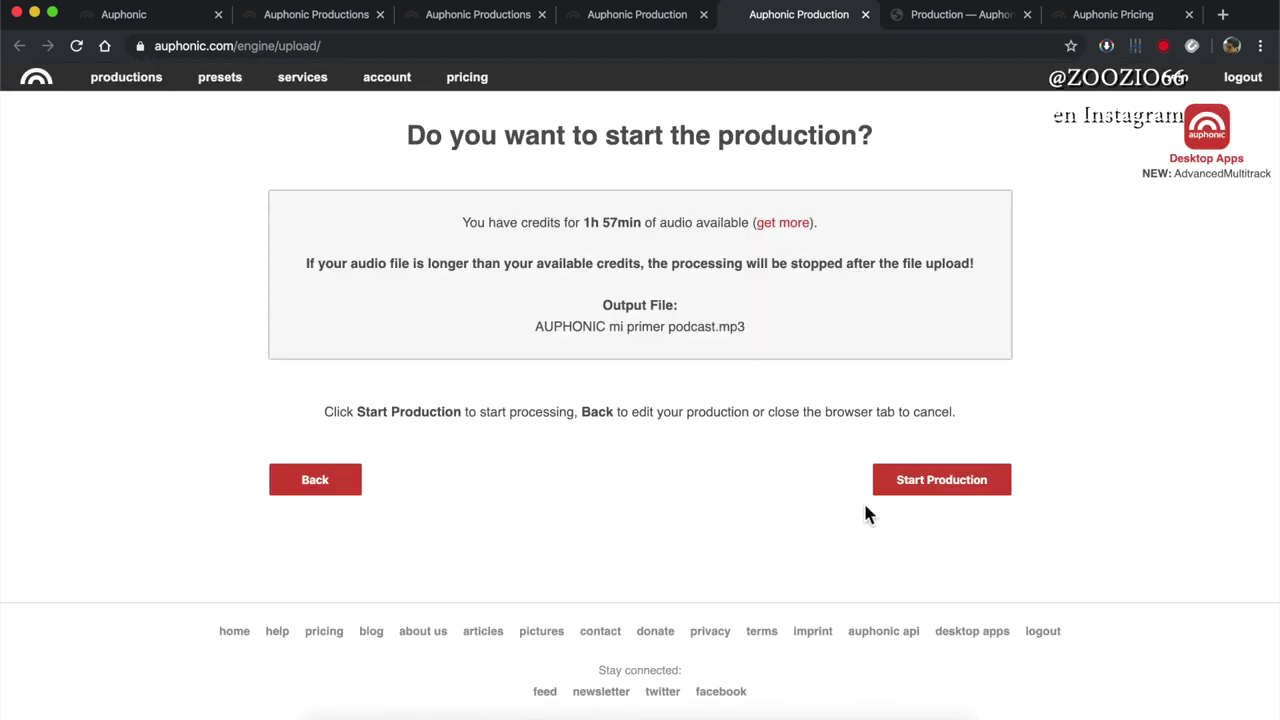
{"action": "left_click", "coordinate": [953, 490]}
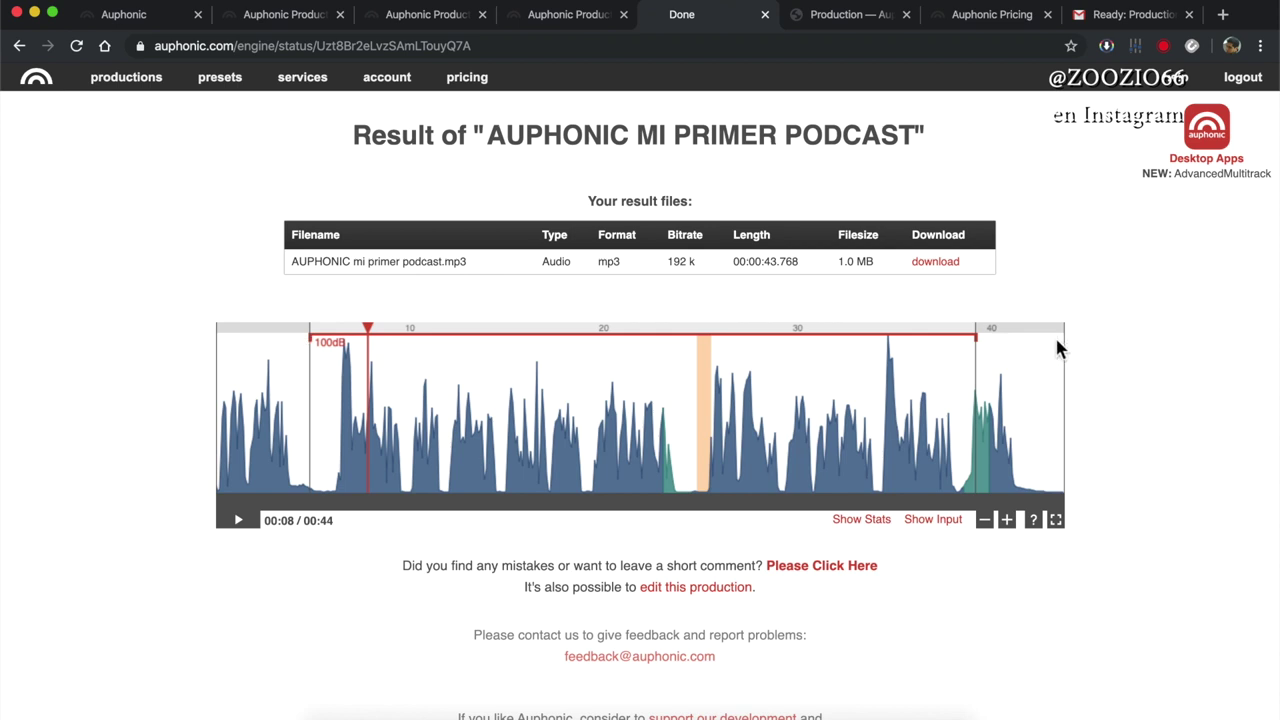
{"action": "left_click", "coordinate": [953, 265]}
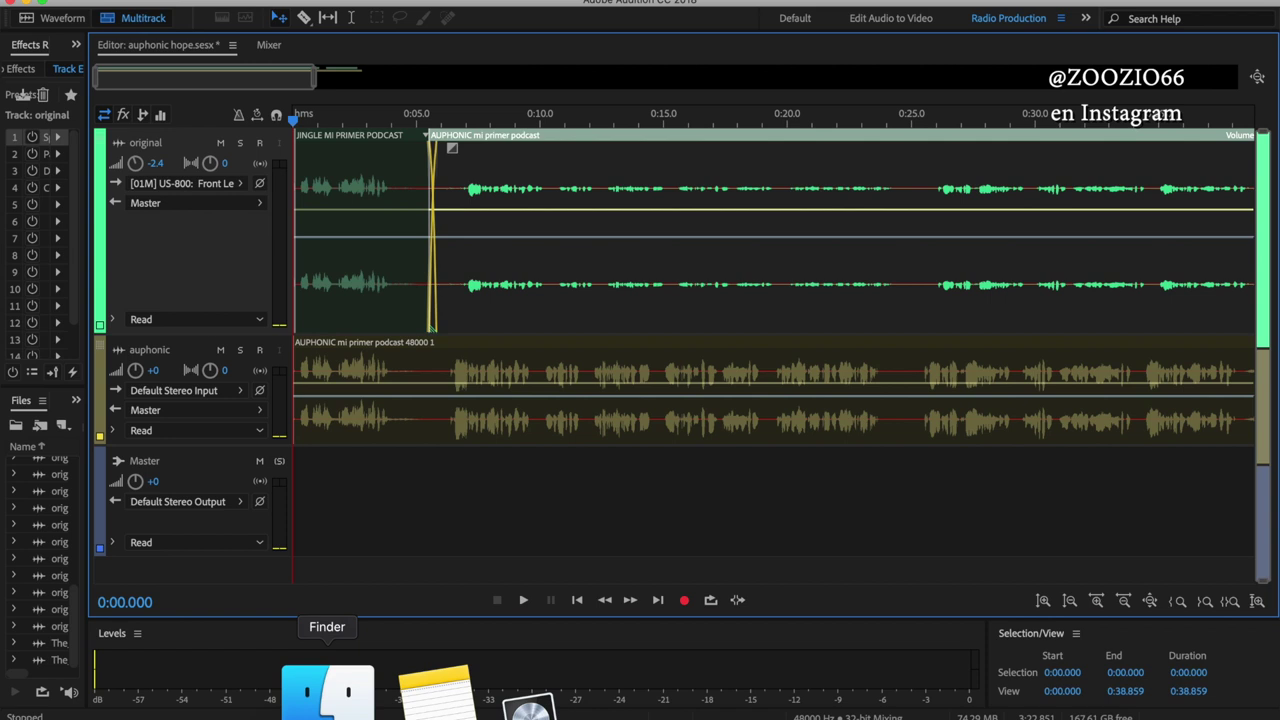
Step: Switch to Adobe Audition and listen to the soloed original track from about 0:06.8 in the multitrack session
{"action": "left_click", "coordinate": [458, 130]}
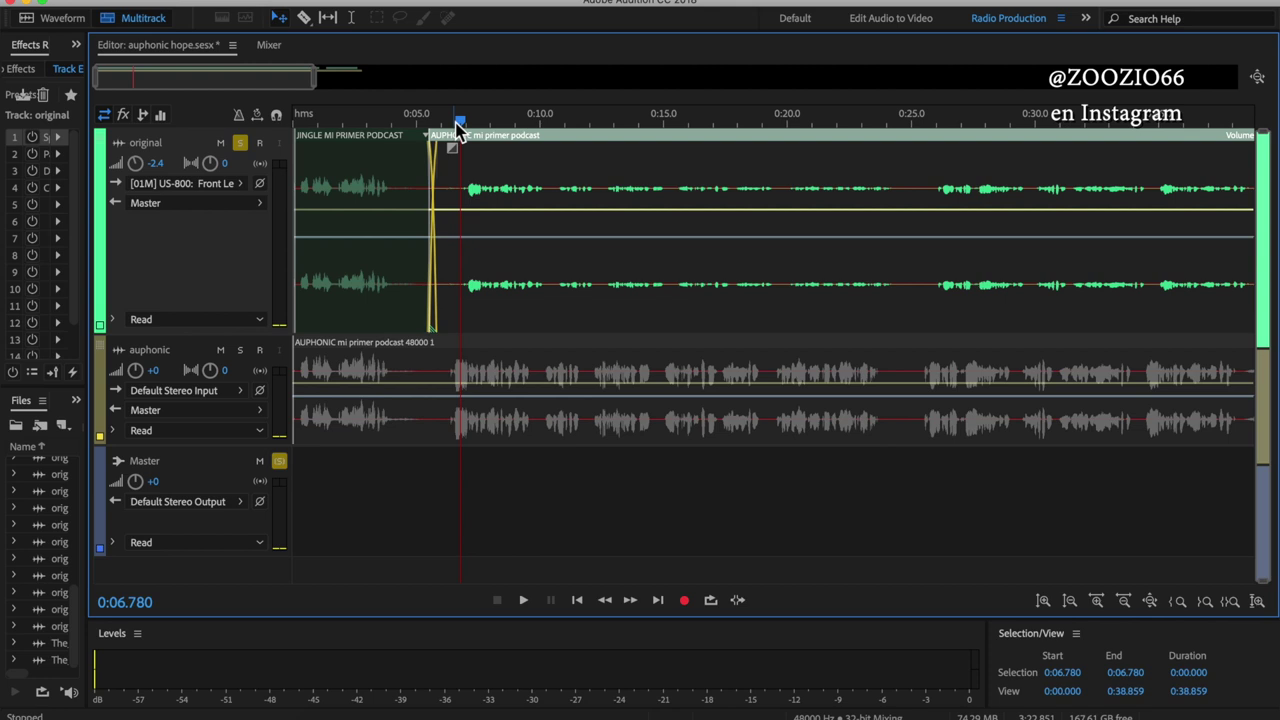
{"action": "key", "text": "space"}
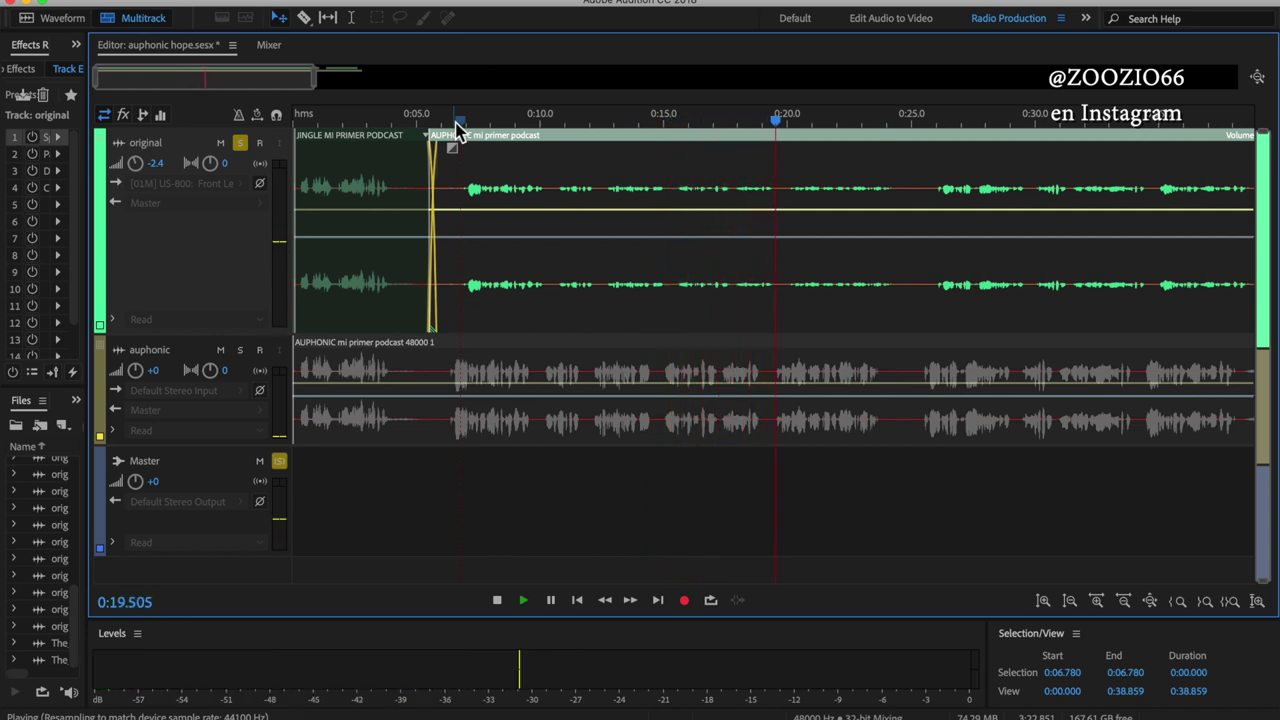
{"action": "key", "text": "space"}
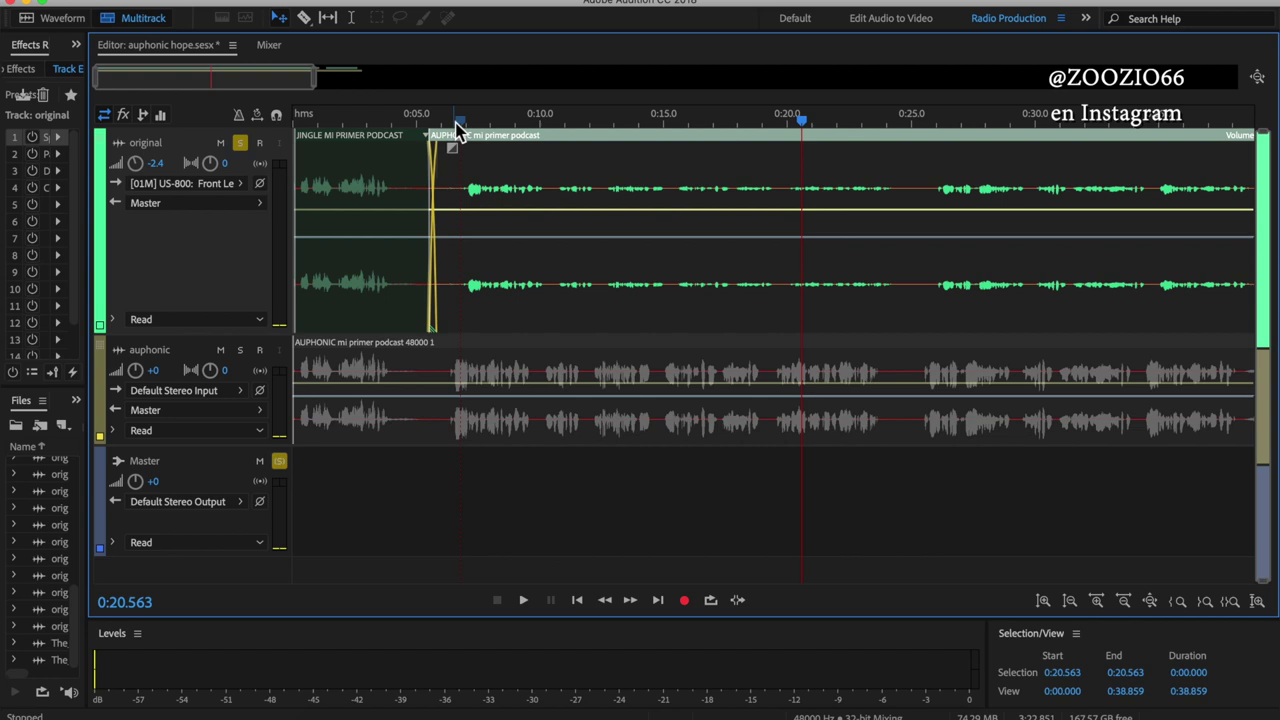
Step: Solo the auphonic track and listen to it from about 0:05.7 for comparison with the original
{"action": "left_click", "coordinate": [456, 128]}
{"action": "left_click", "coordinate": [247, 351]}
{"action": "key", "text": "space"}
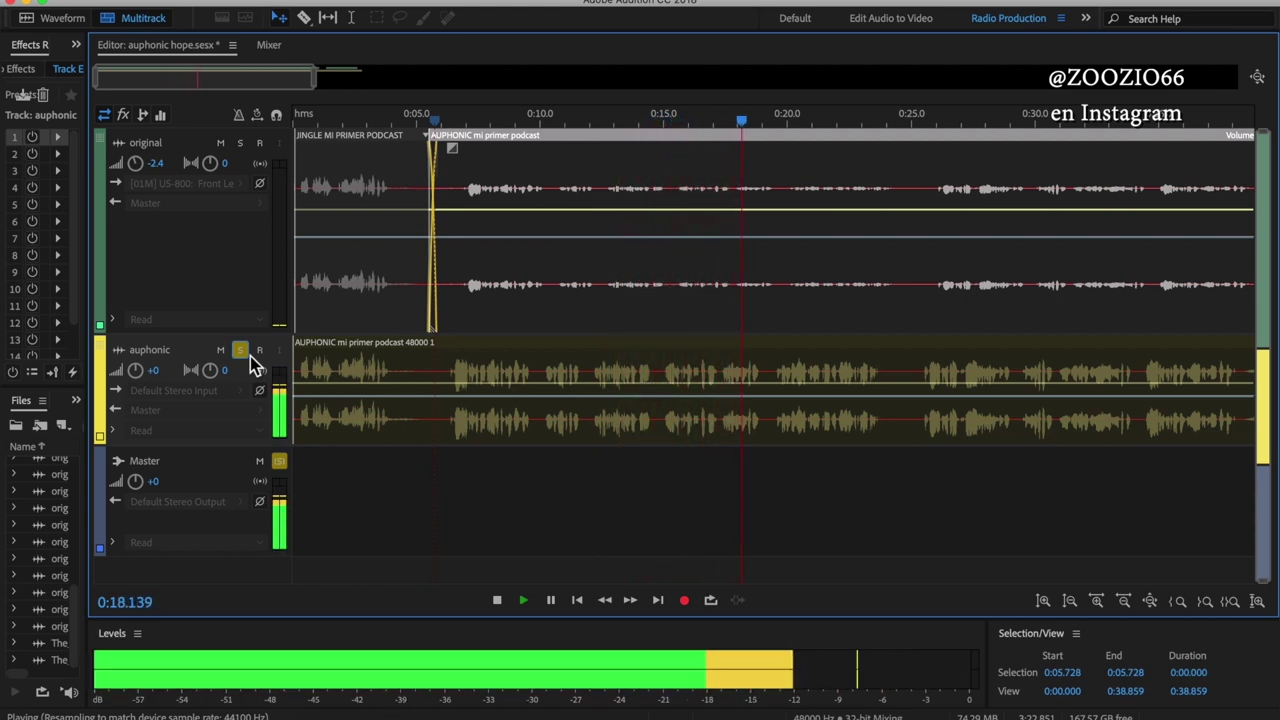
{"action": "key", "text": "space"}
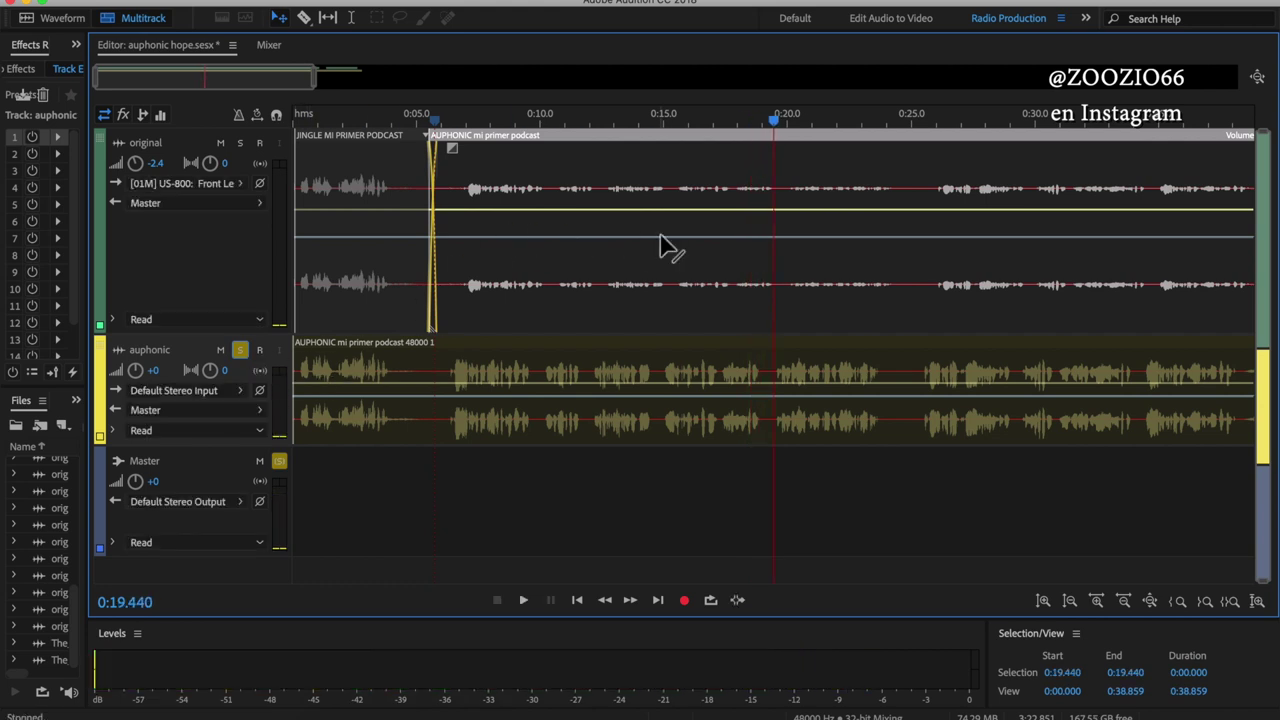
Step: Select the clip on the auphonic track and increase the height of the original track above it
{"action": "left_click", "coordinate": [450, 368]}
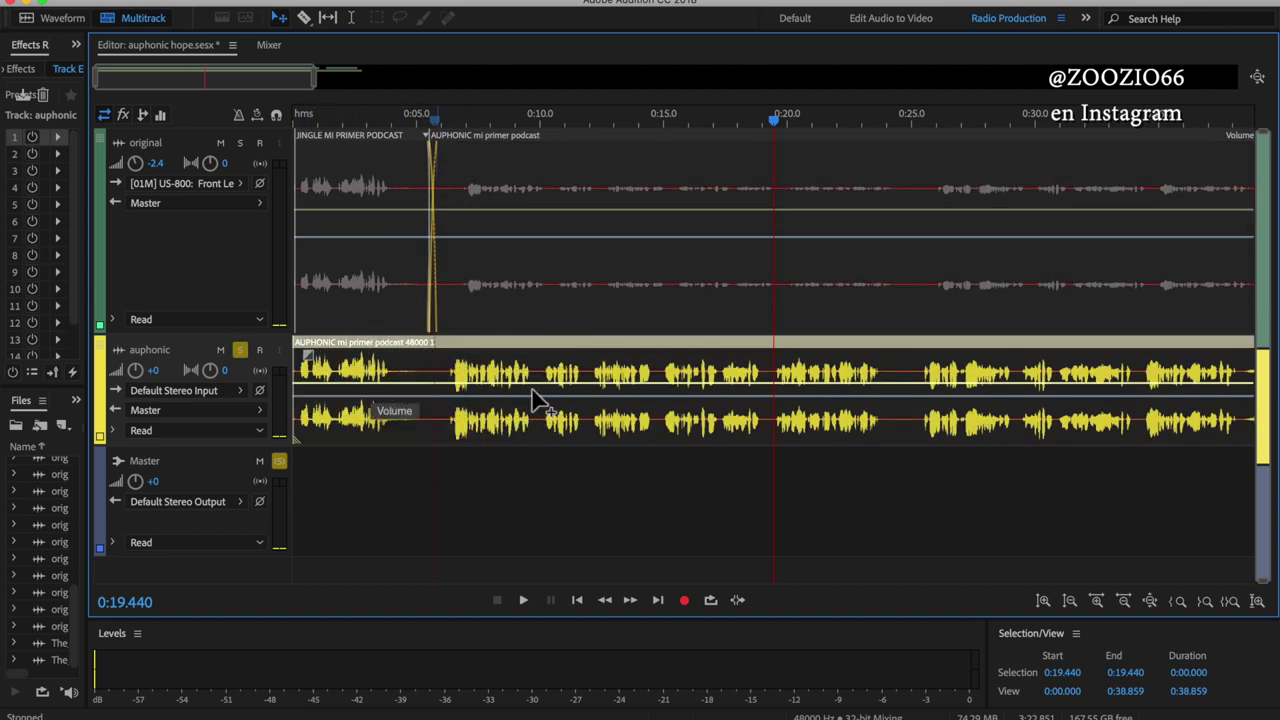
{"action": "scroll", "coordinate": [700, 395], "scroll_direction": "right", "scroll_amount": 10}
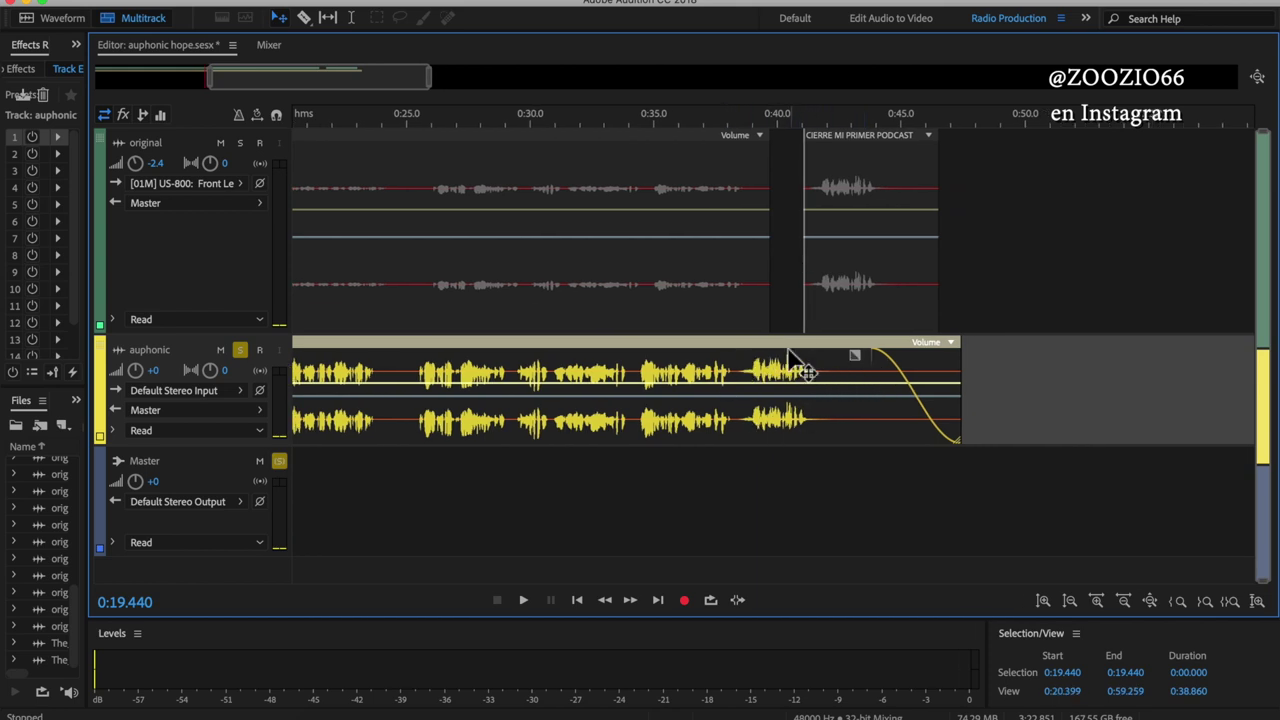
{"action": "scroll", "coordinate": [462, 255], "scroll_direction": "left", "scroll_amount": 8}
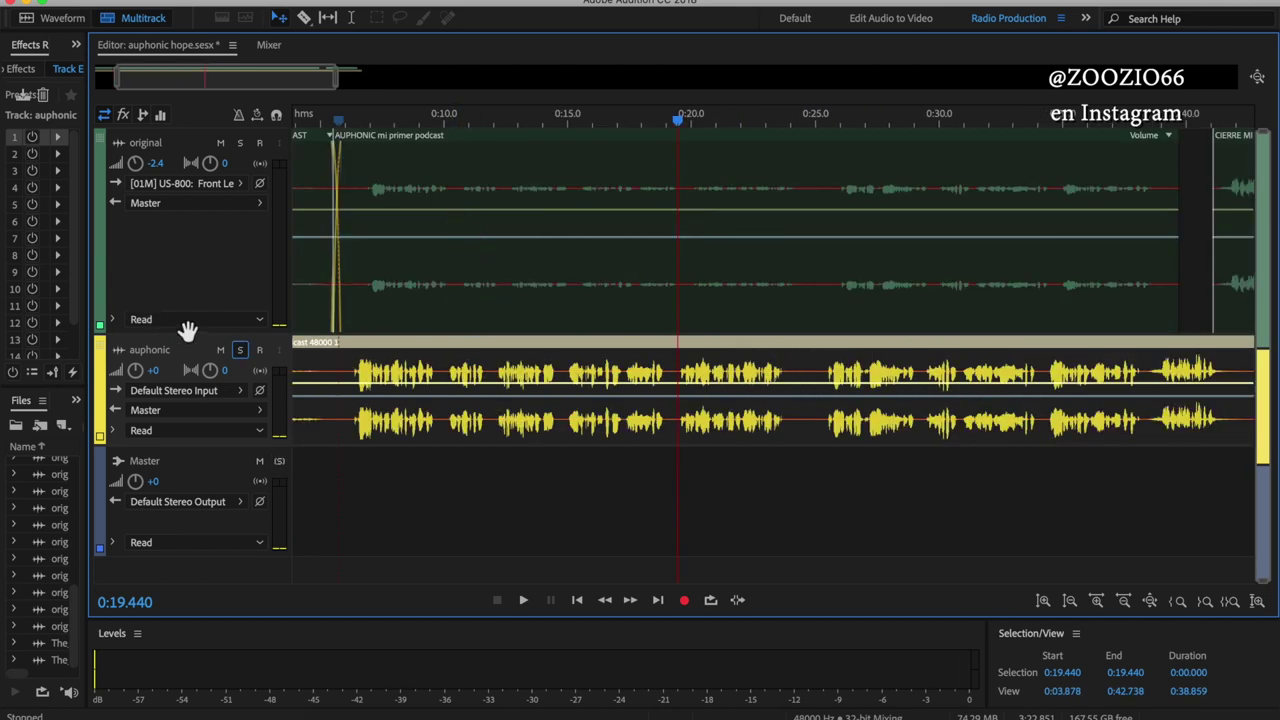
{"action": "left_click_drag", "start_coordinate": [191, 337], "coordinate": [180, 392]}
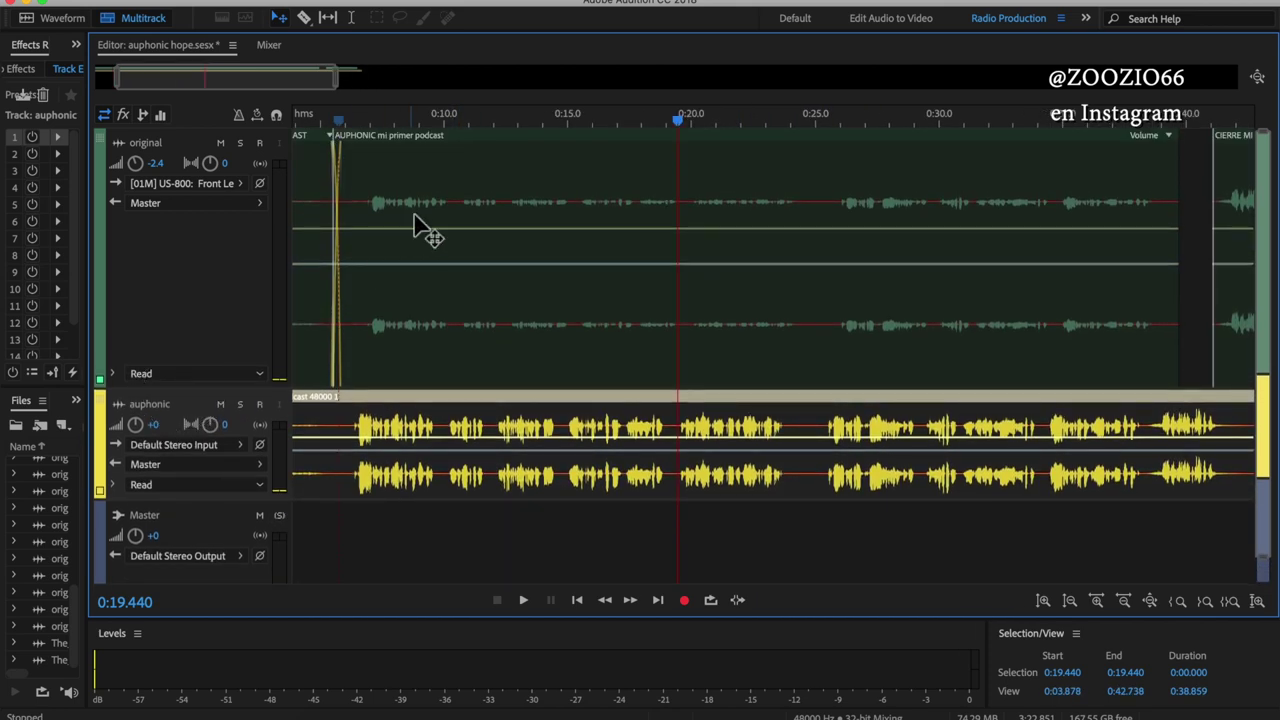
Step: Compare the waveform levels of the original and auphonic tracks along the timeline
{"action": "scroll", "coordinate": [443, 210], "scroll_direction": "up", "scroll_amount": 3}
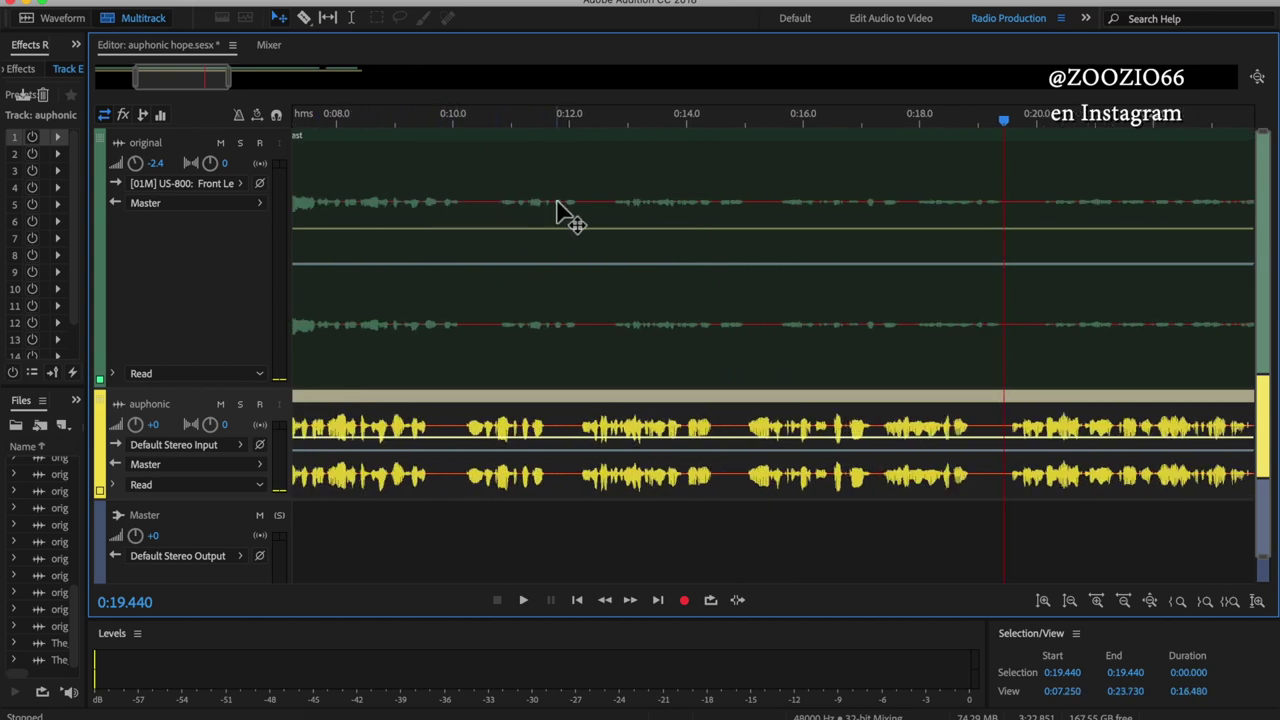
{"action": "scroll", "coordinate": [565, 220], "scroll_direction": "down", "scroll_amount": 1}
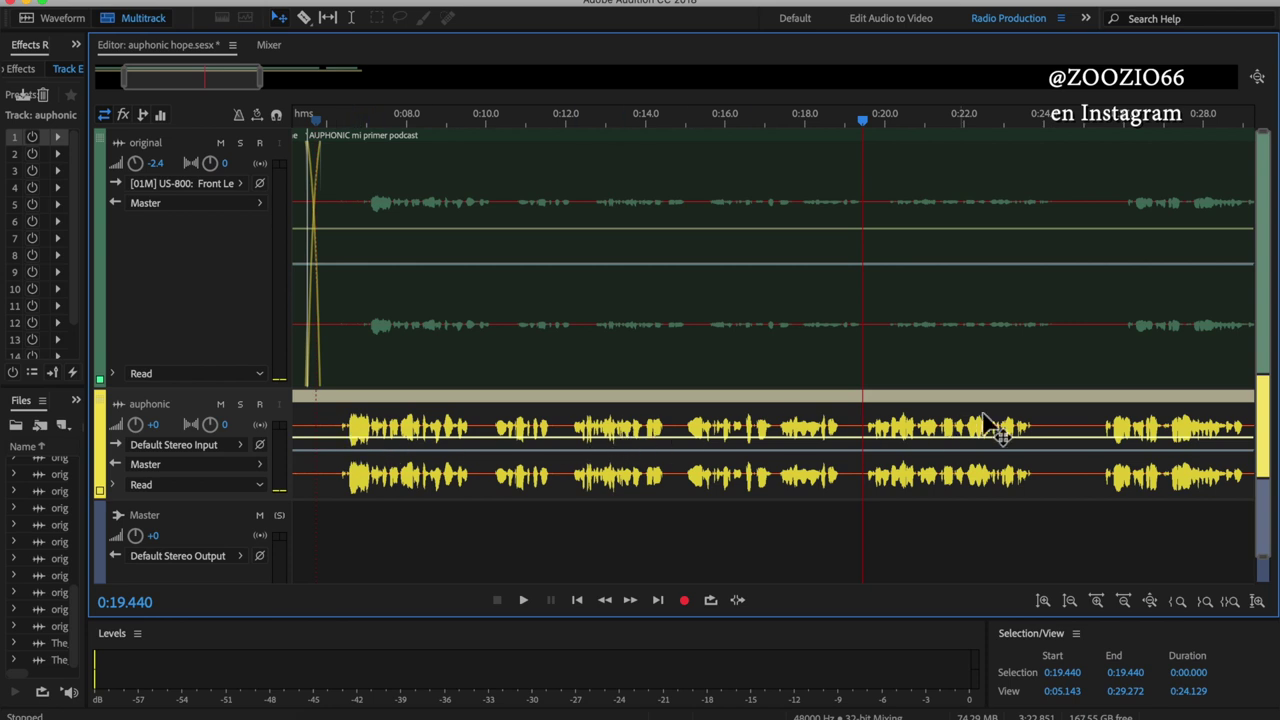
{"action": "scroll", "coordinate": [1000, 440], "scroll_direction": "down", "scroll_amount": 1}
{"action": "scroll", "coordinate": [800, 443], "scroll_direction": "right", "scroll_amount": 2}
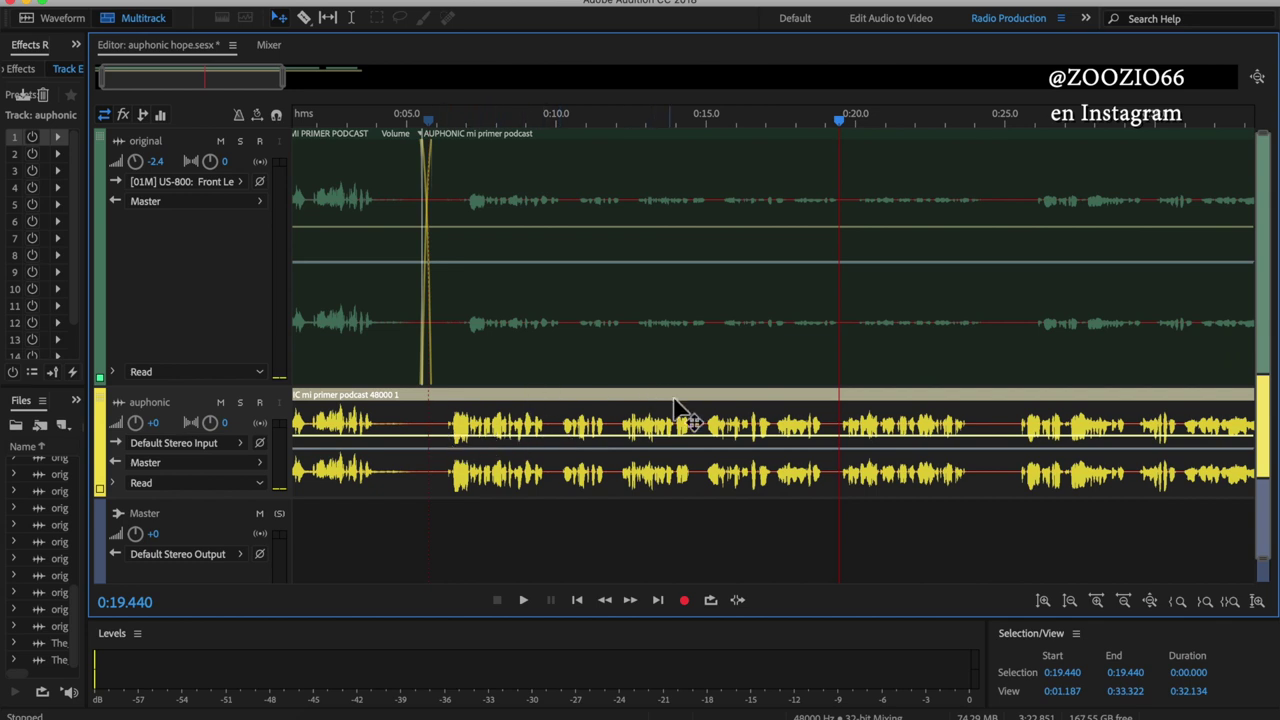
{"action": "scroll", "coordinate": [690, 440], "scroll_direction": "down", "scroll_amount": 1}
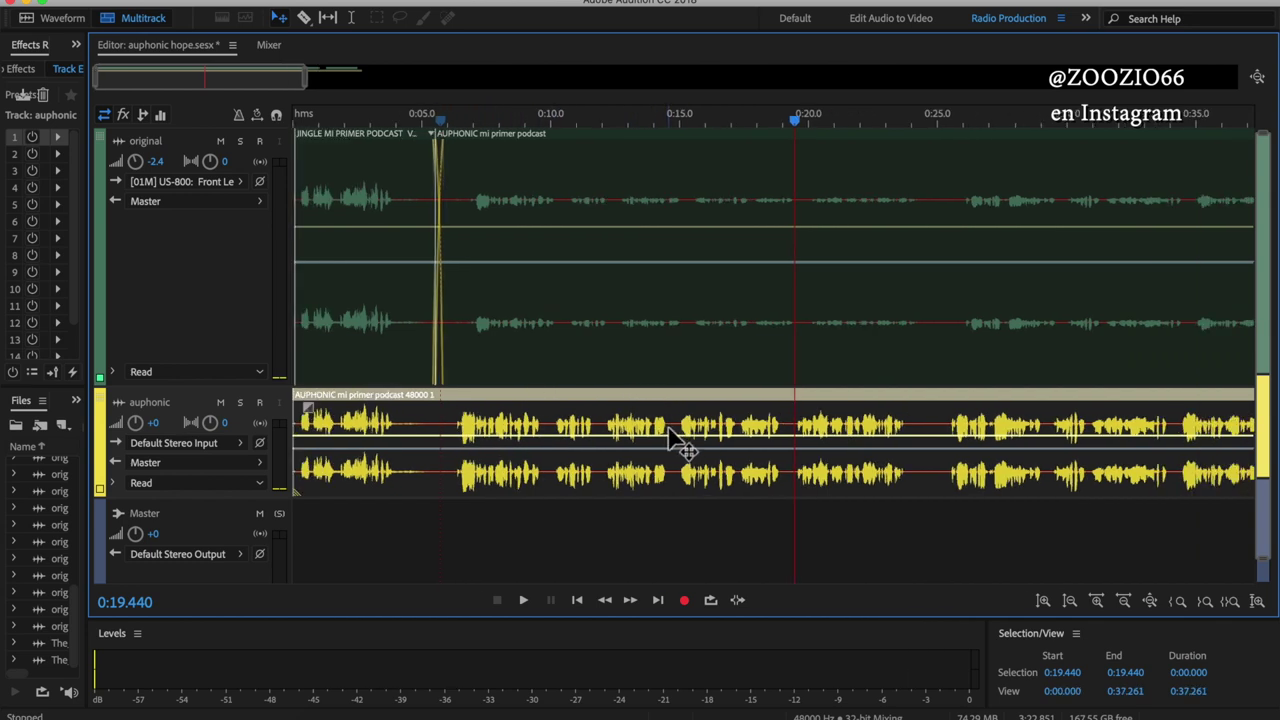